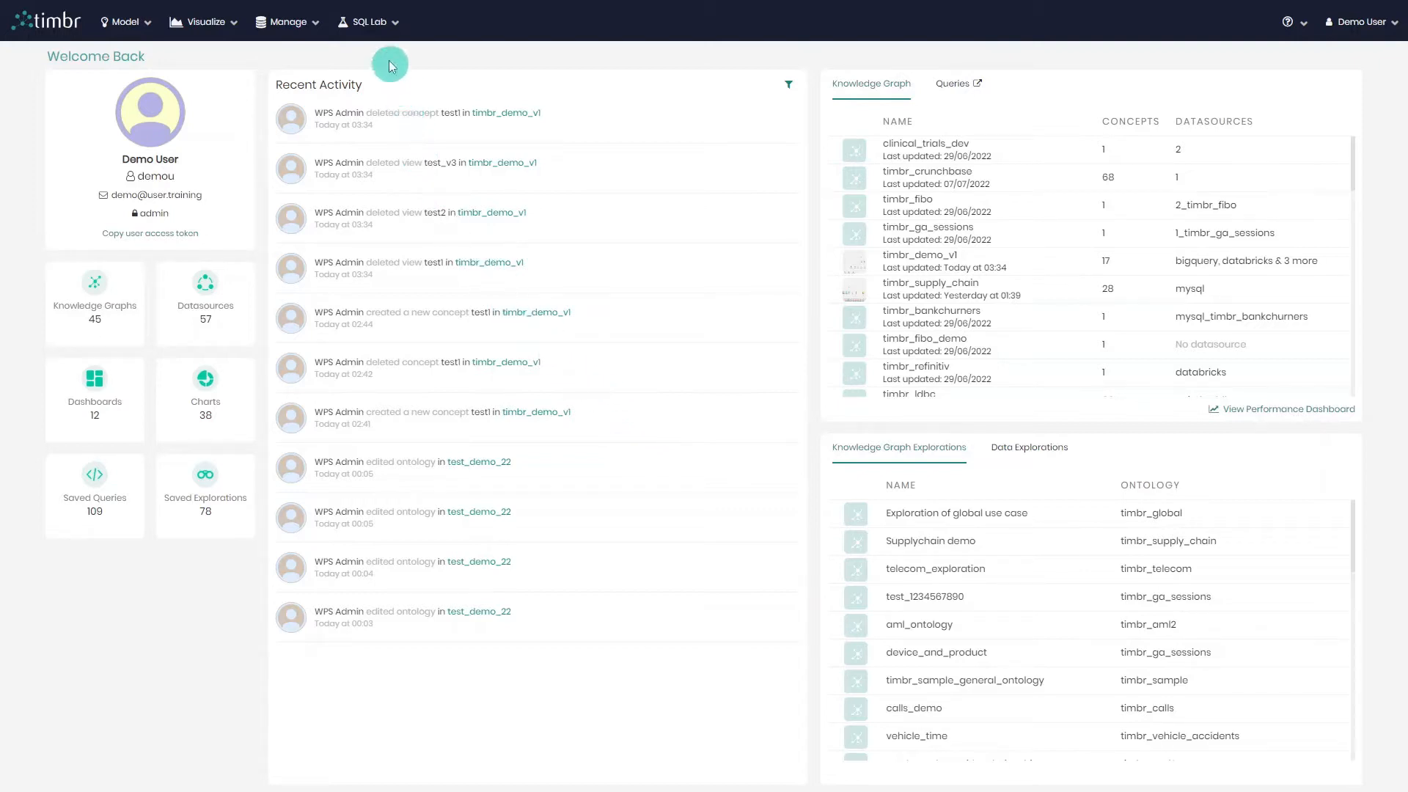
- Open the SQL Editor from SQL Lab
left_click(385, 24)
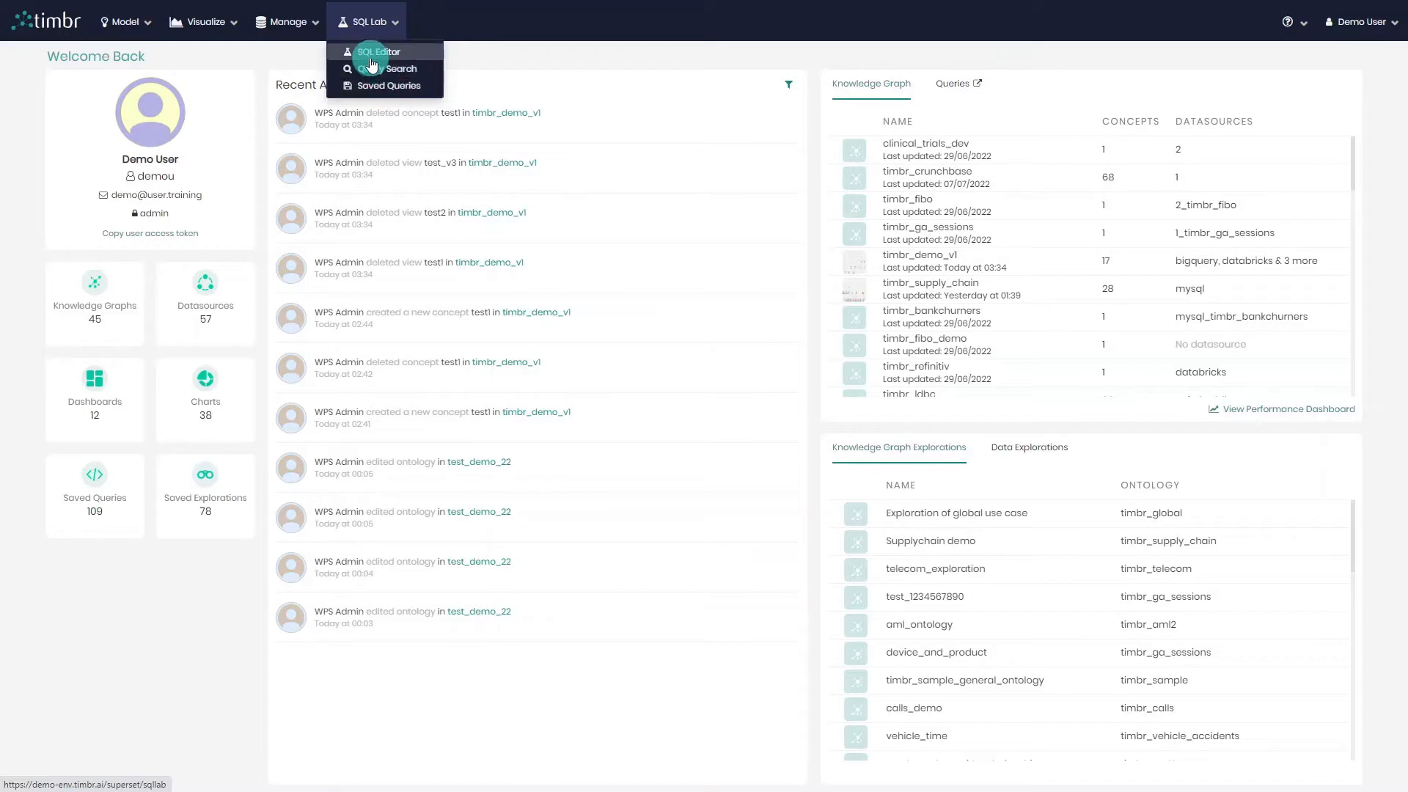
left_click(418, 55)
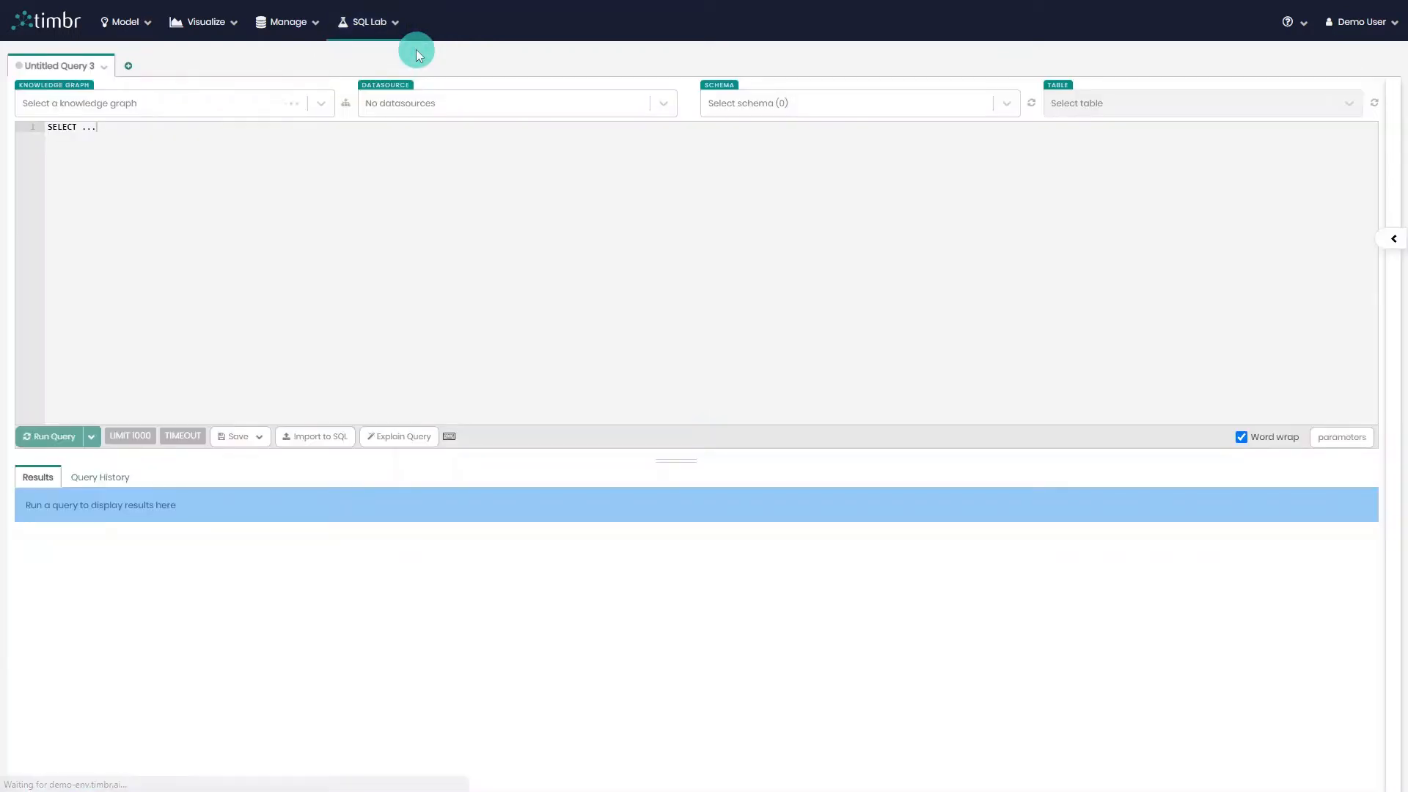
left_click(271, 217)
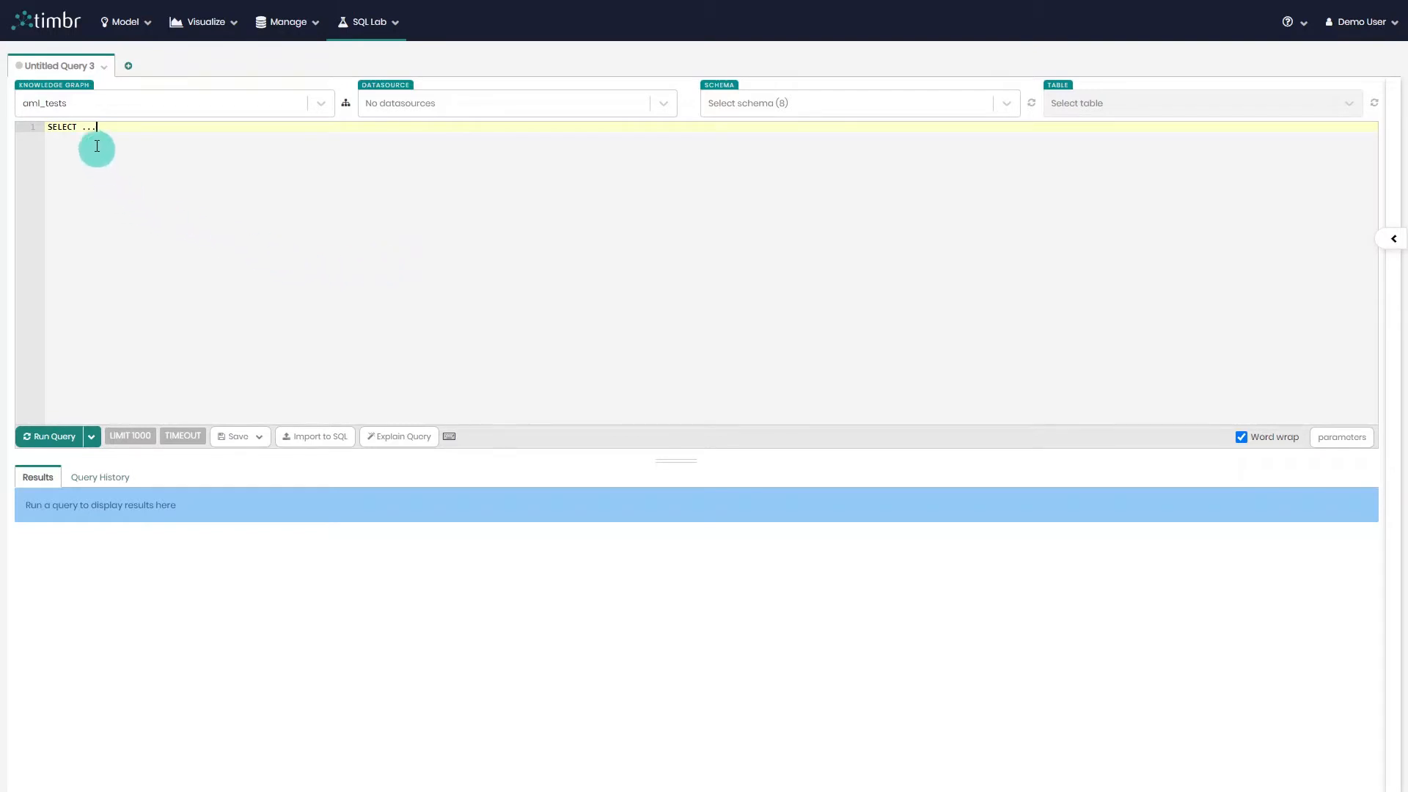
- Check the query tab's options, add a second query tab and close it again
left_click(105, 67)
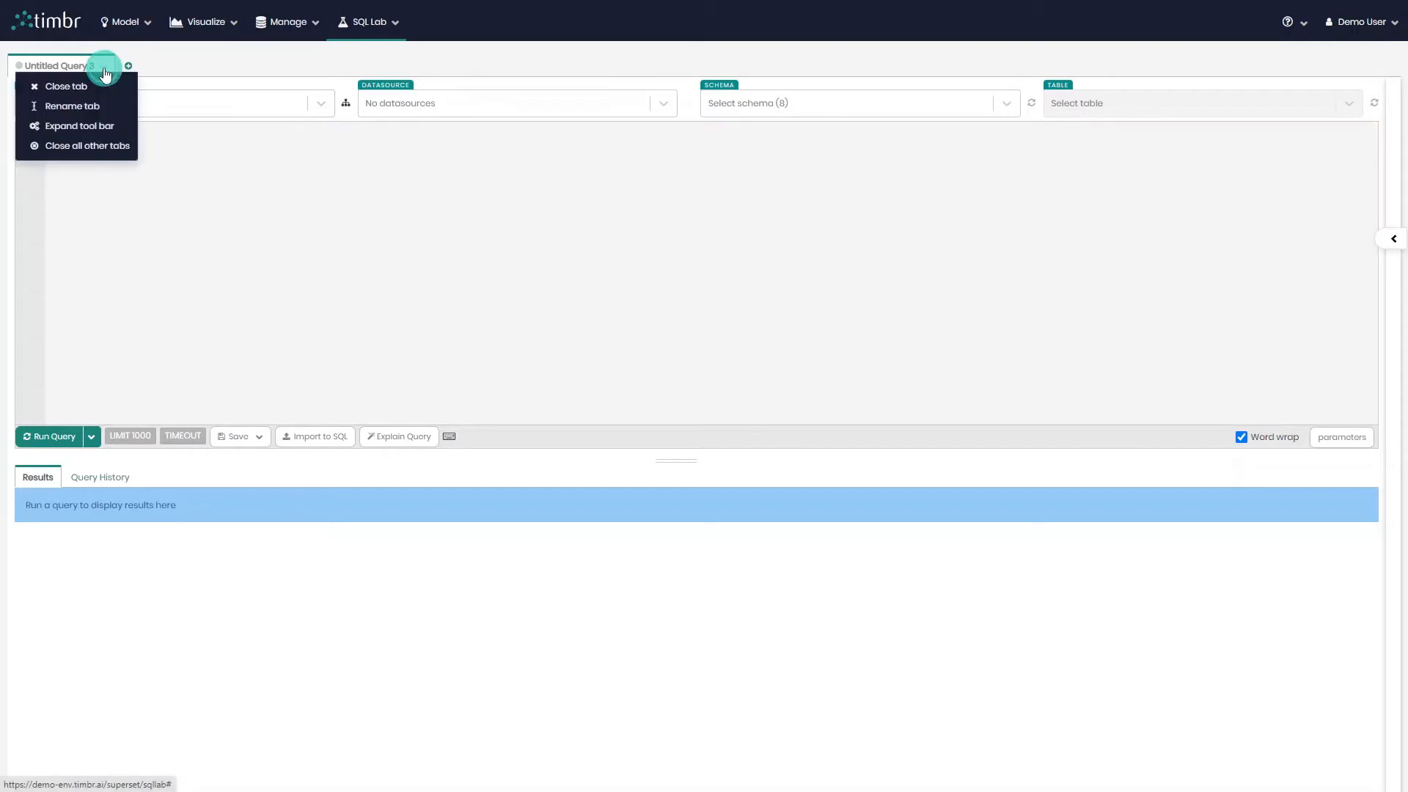
left_click(103, 67)
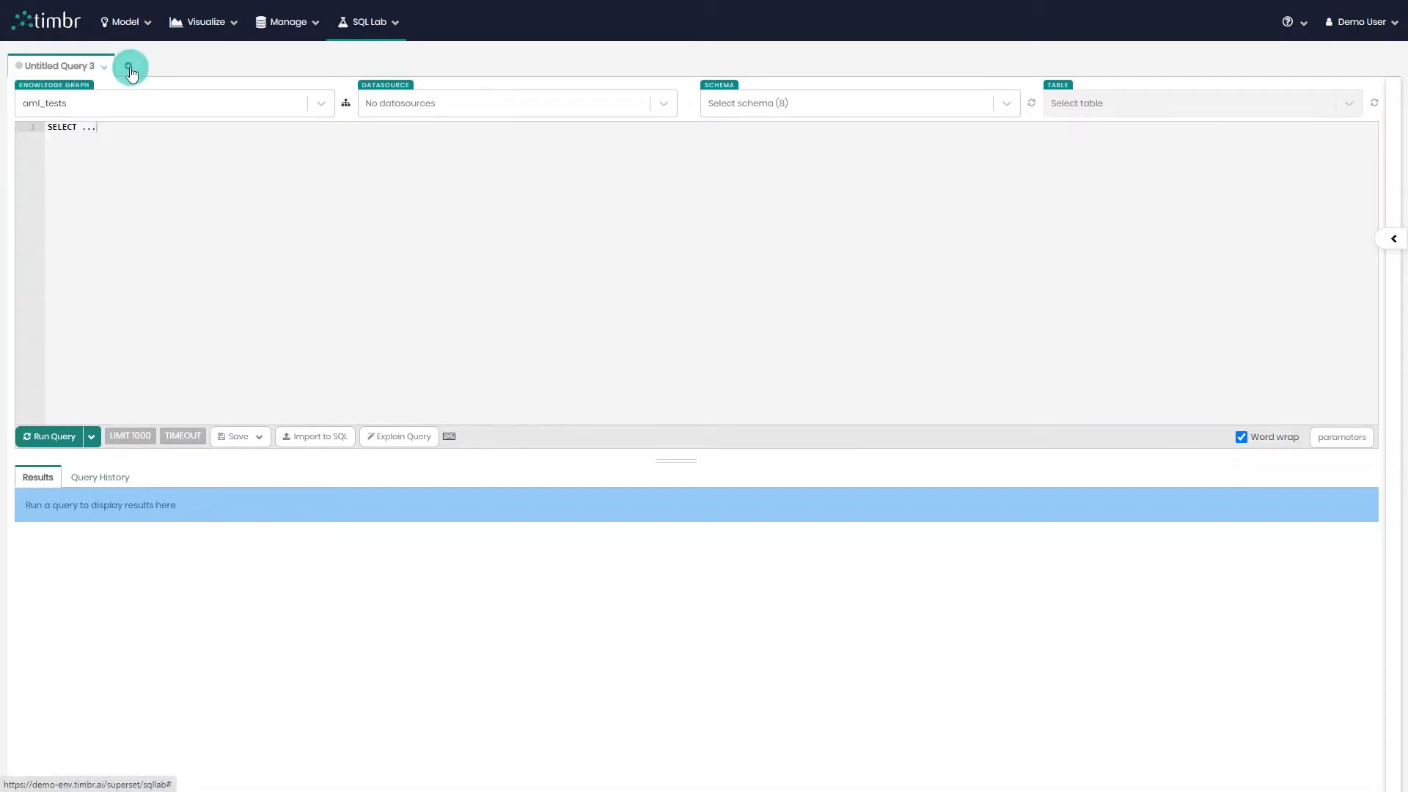
left_click(128, 66)
left_click(213, 67)
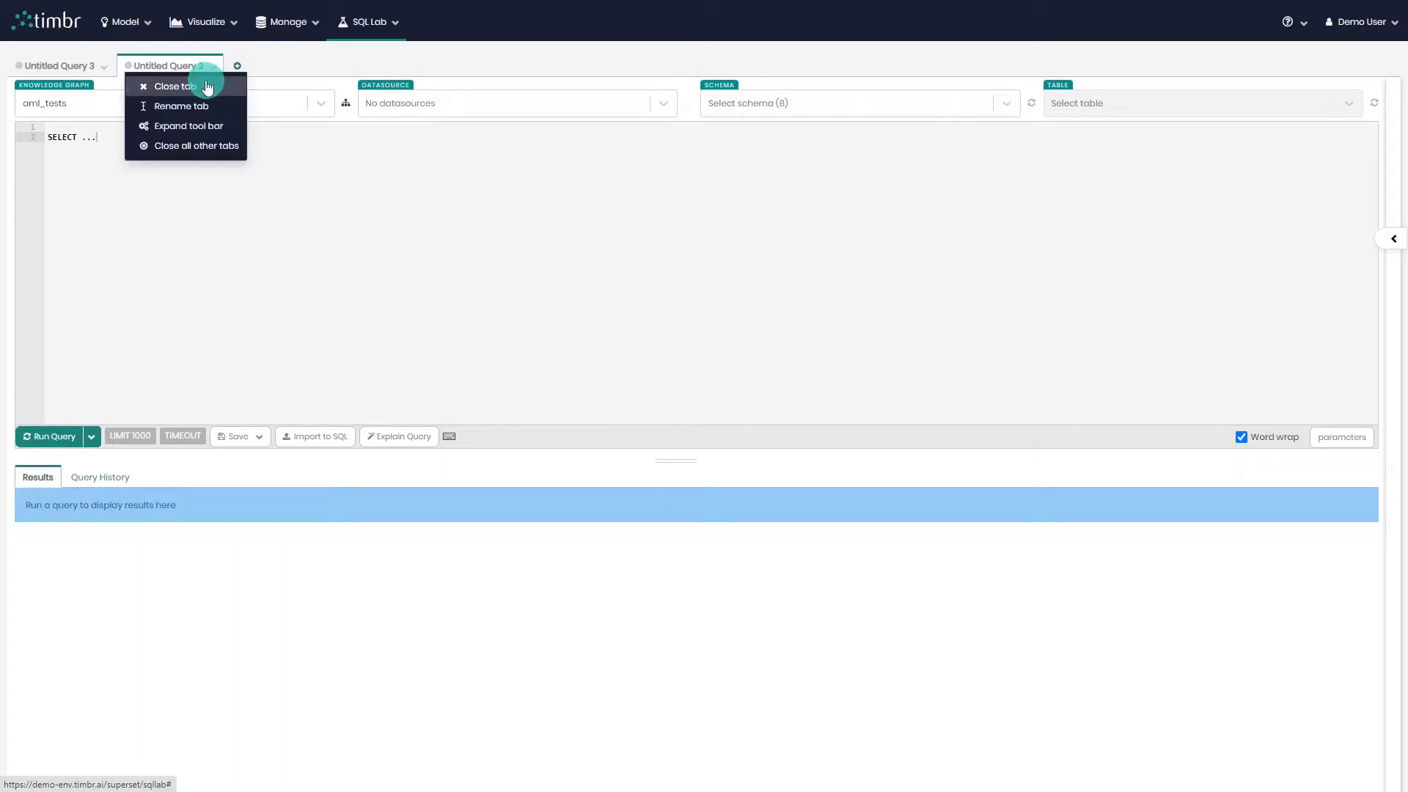
left_click(204, 80)
- Choose timbr_fund_adrm as the knowledge graph for the query
left_click(93, 98)
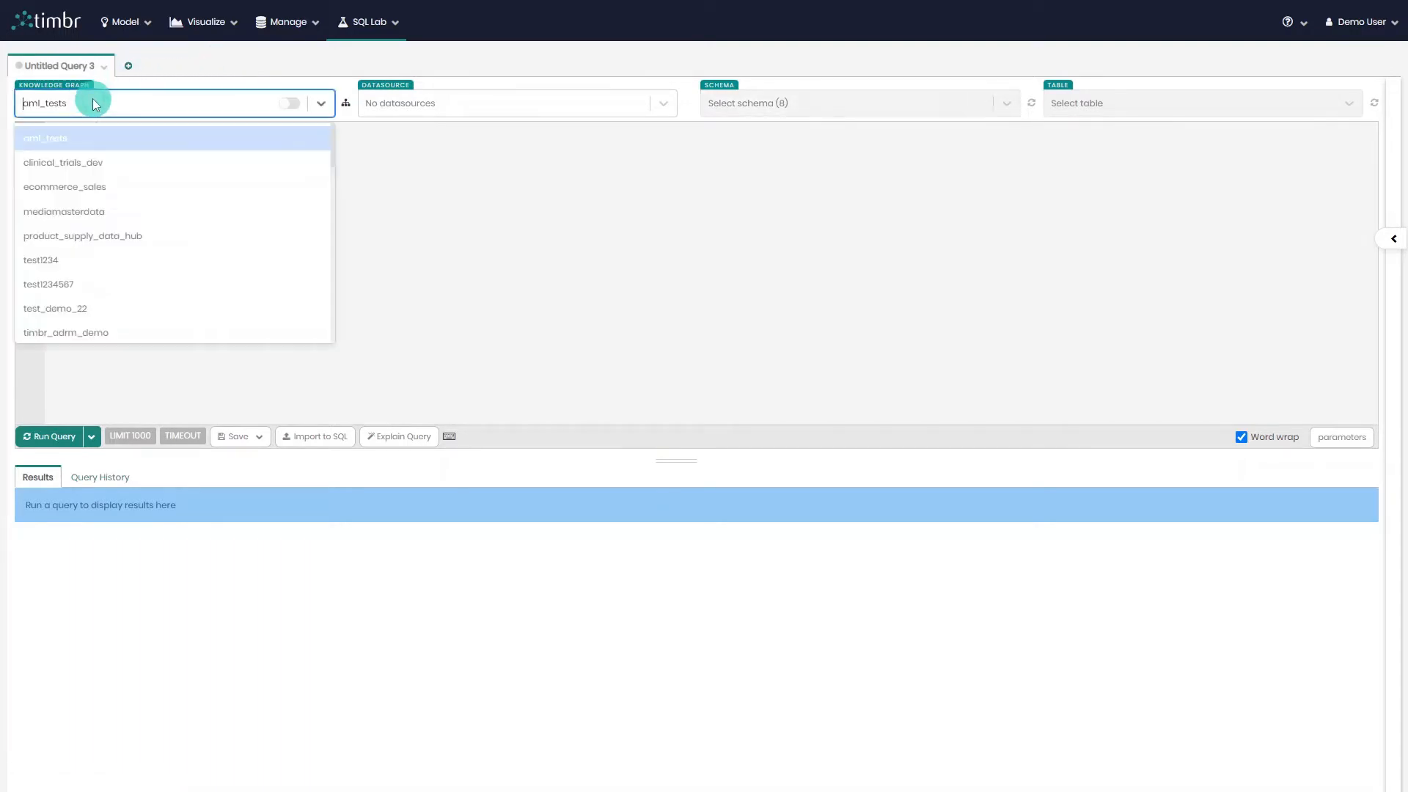
type("fund")
left_click(99, 134)
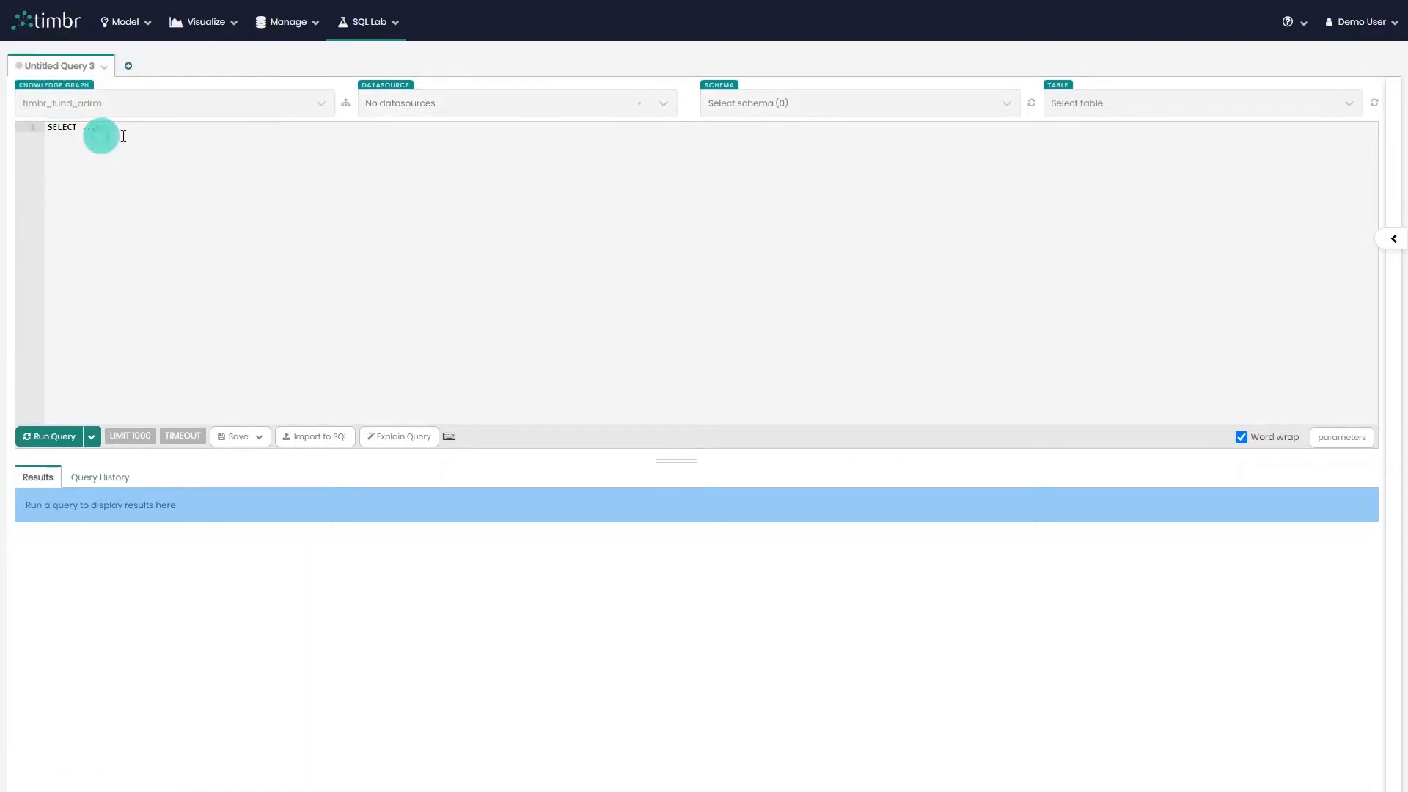
- Check the available datasources and schemas, and choose timbr_virtualization as the datasource
left_click(433, 103)
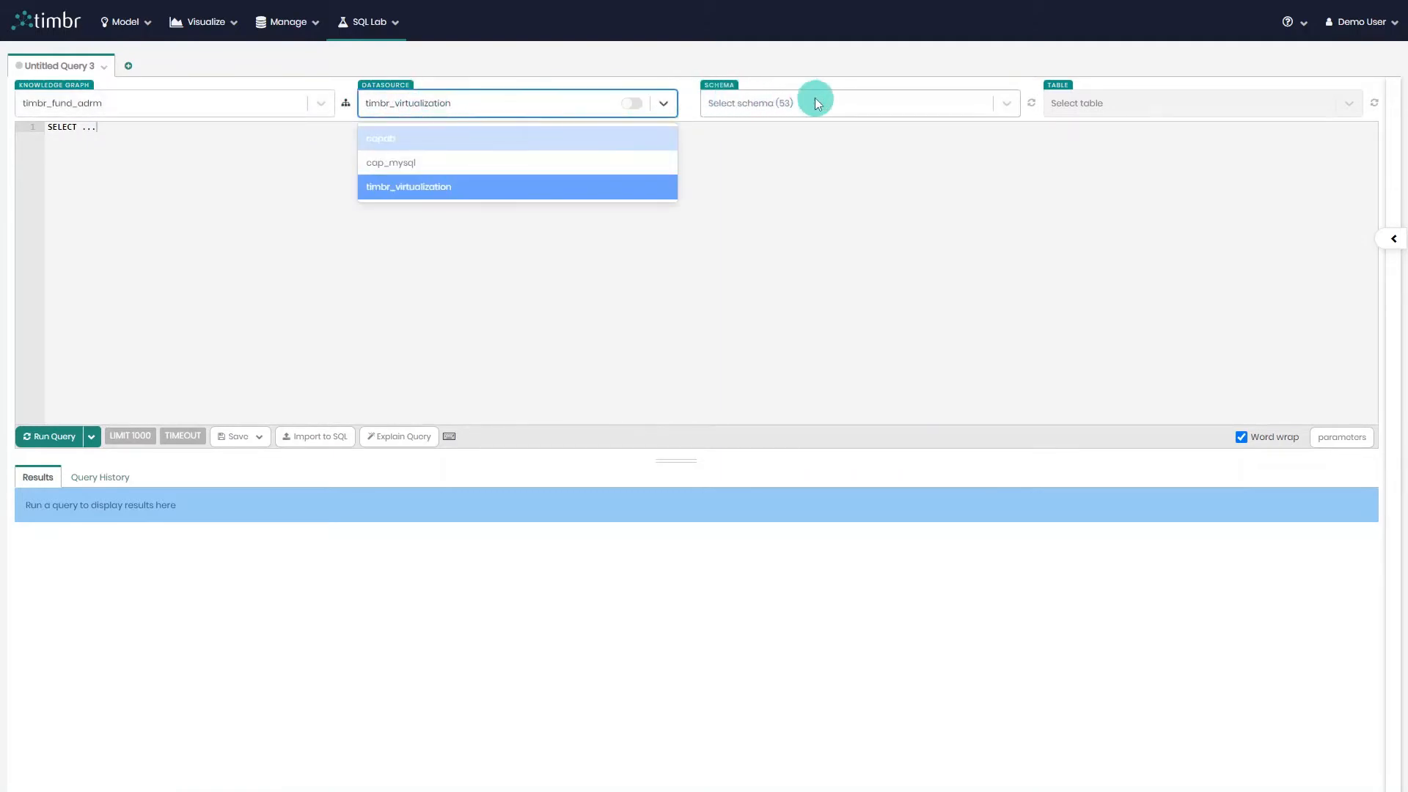
left_click(880, 103)
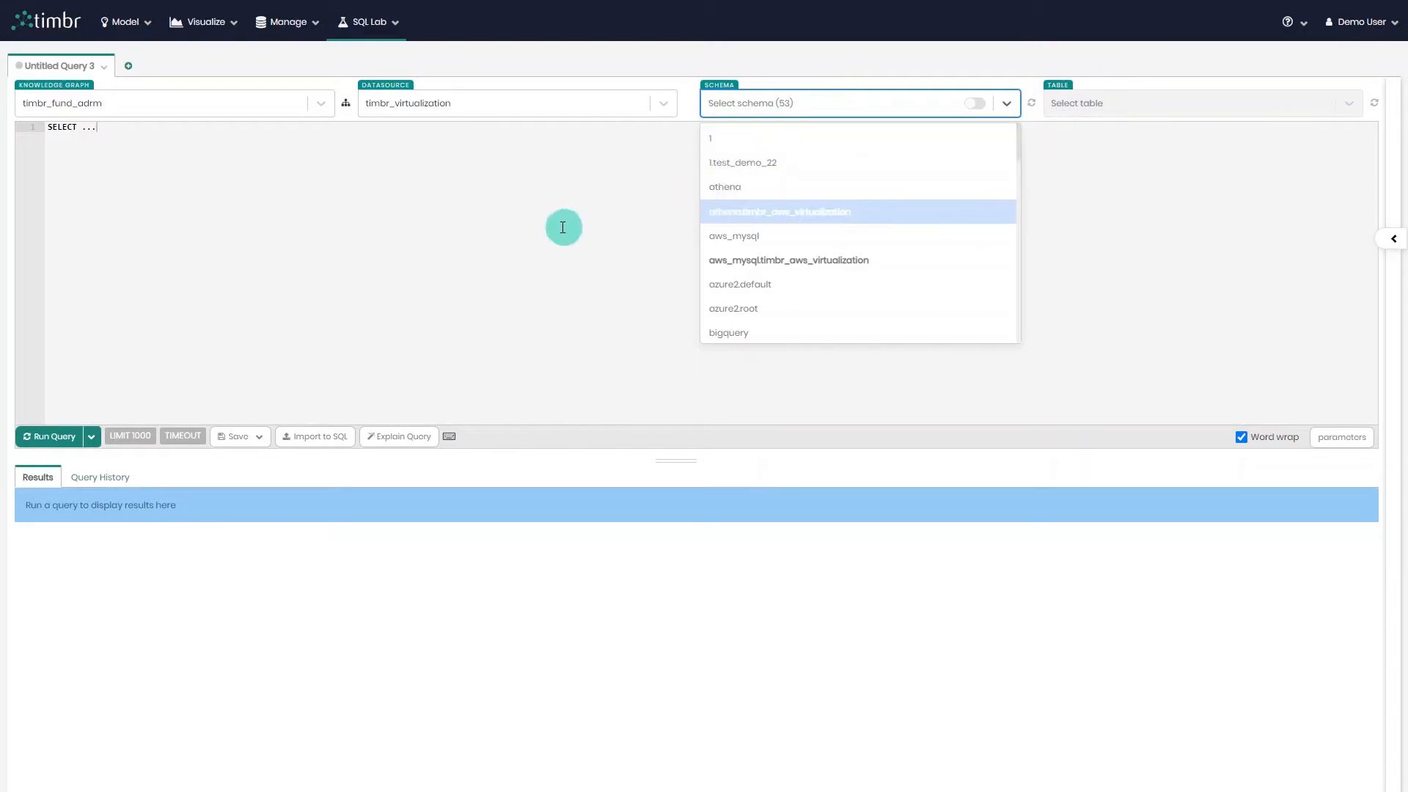
left_click(498, 224)
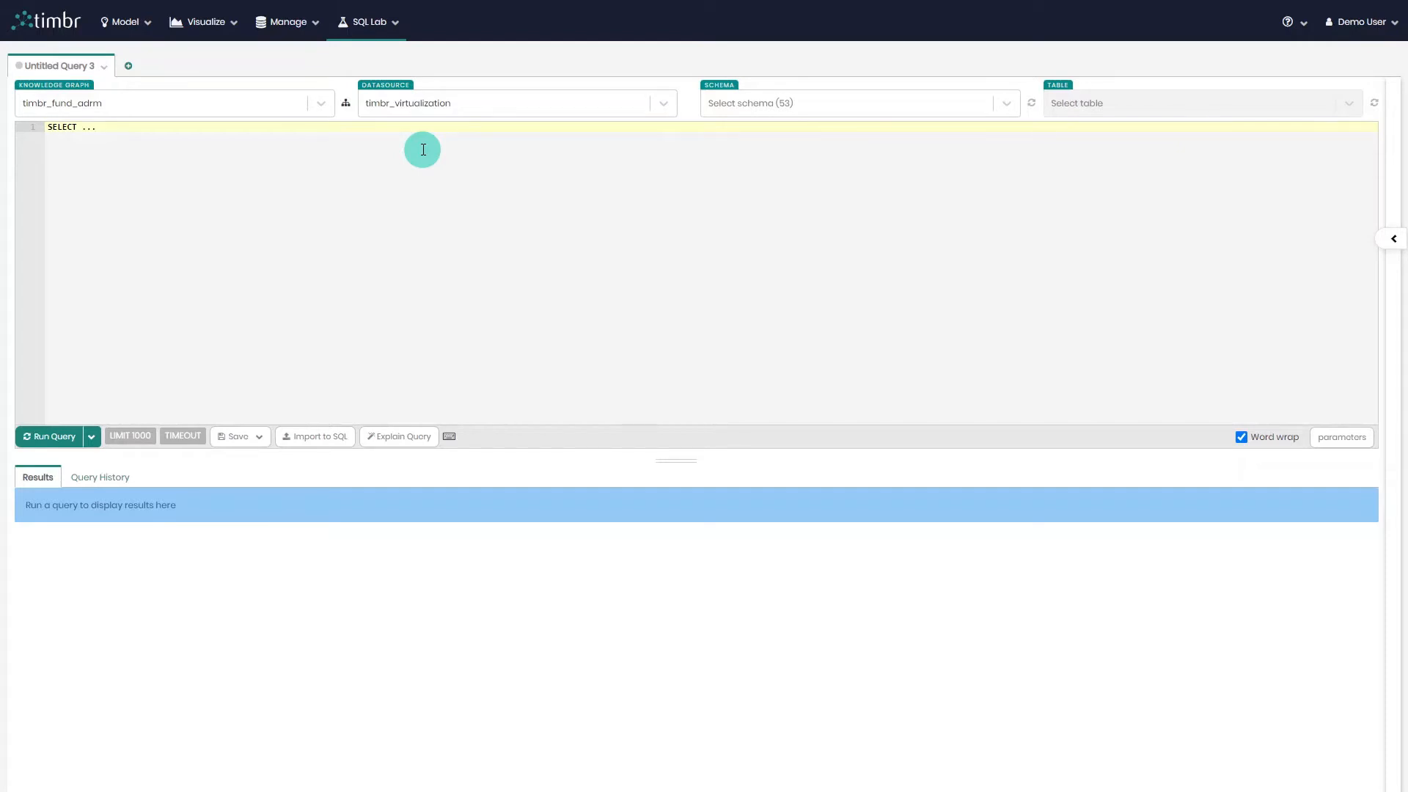
left_click(491, 104)
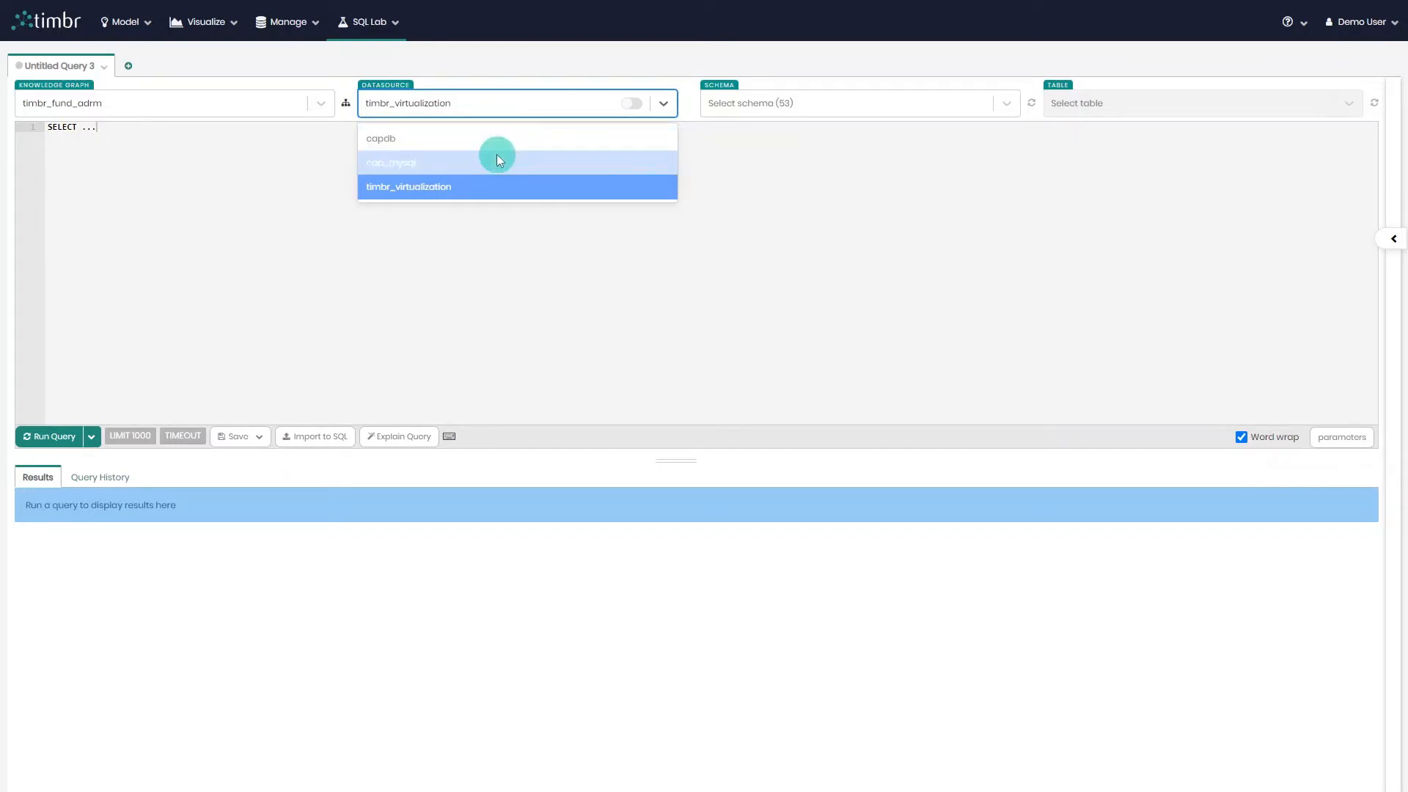
left_click(473, 186)
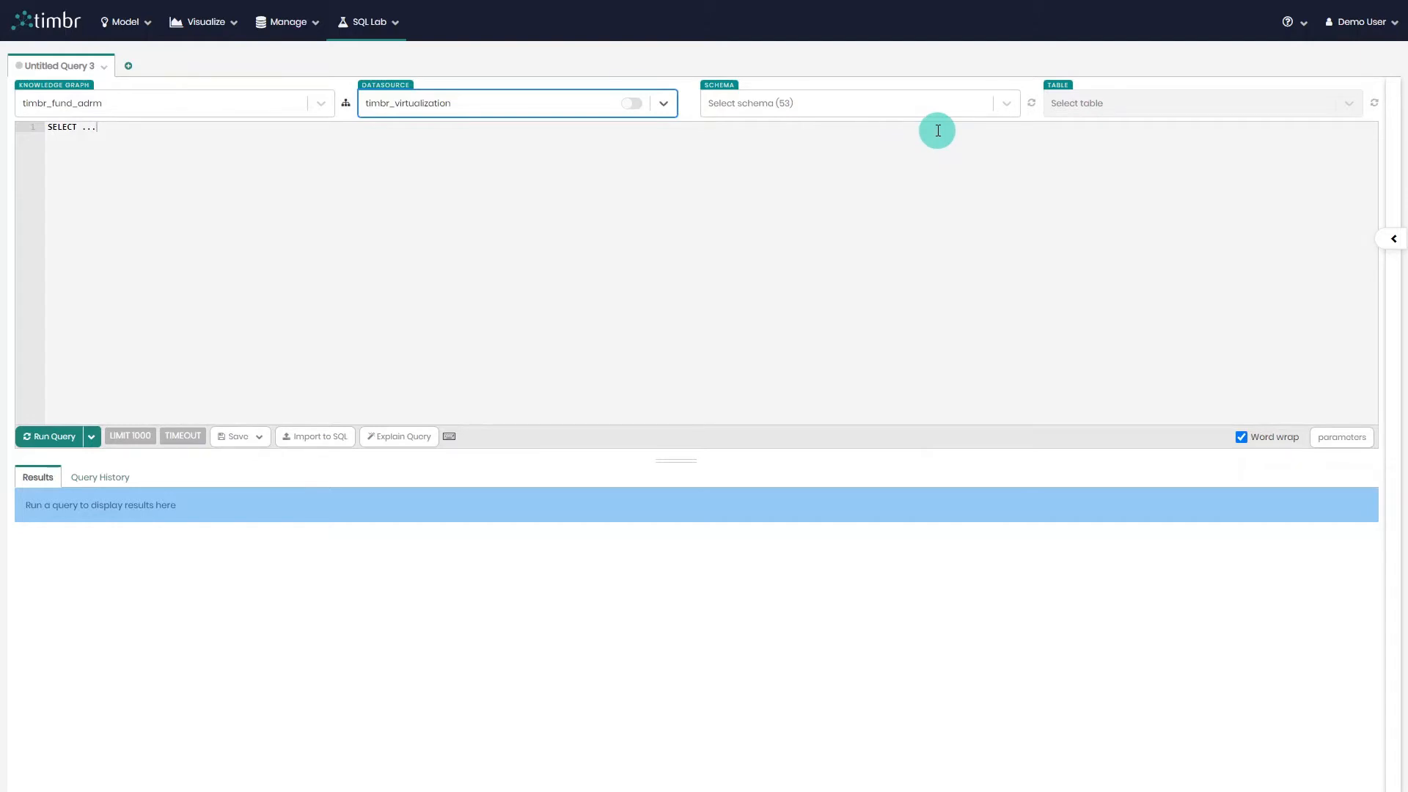
- Look through the schema list and filter it by "timbr" to examine the matching schemas
left_click(881, 102)
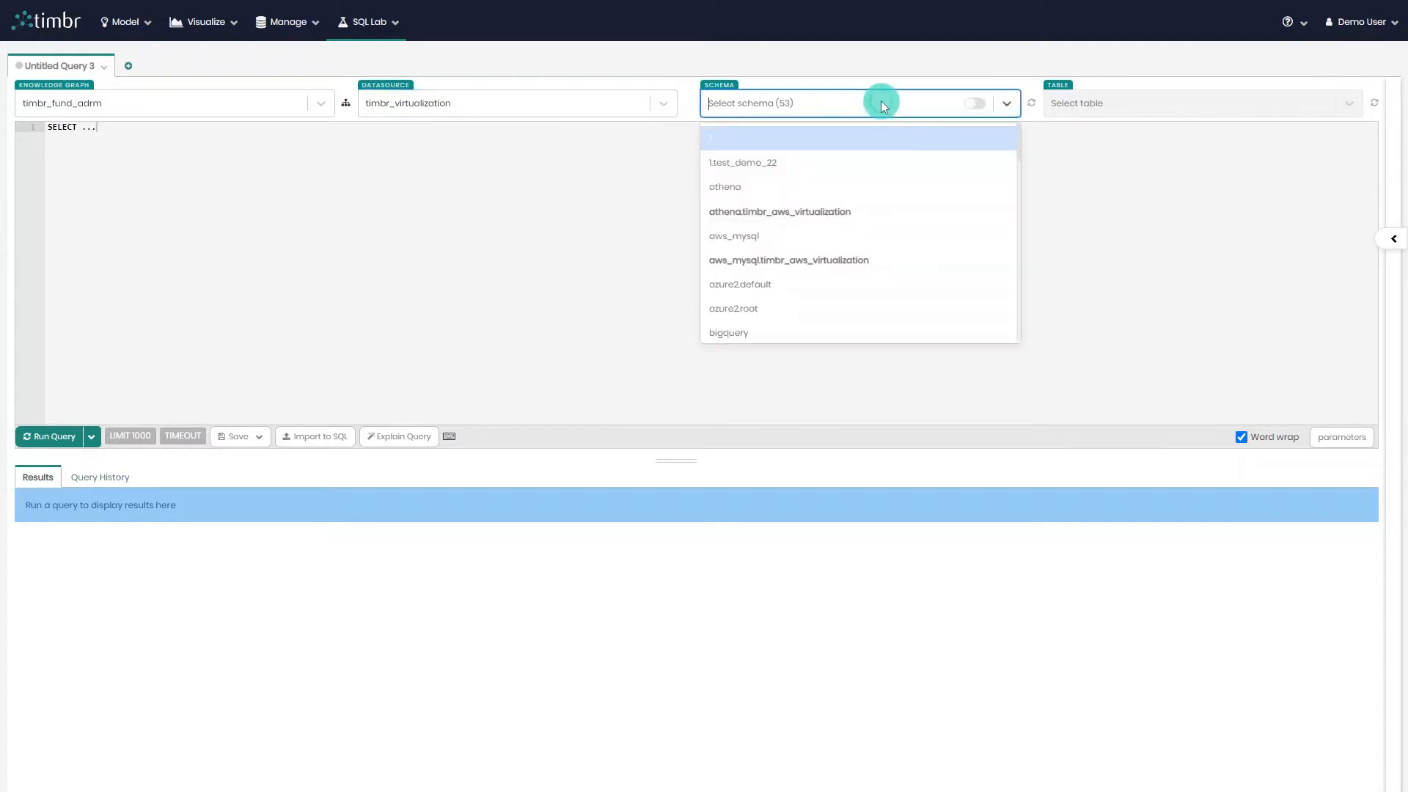
scroll(895, 166, "down", 6)
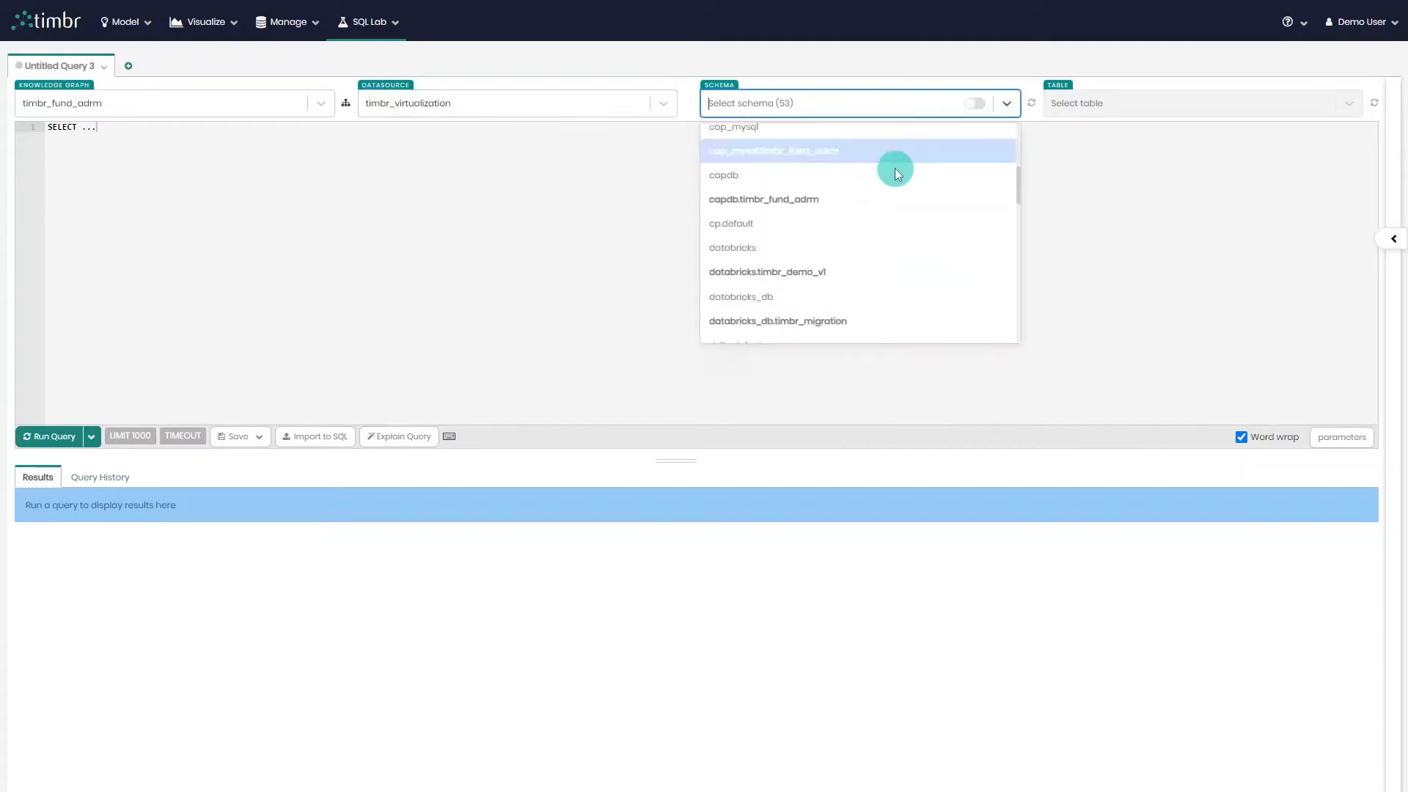
scroll(895, 168, "down", 8)
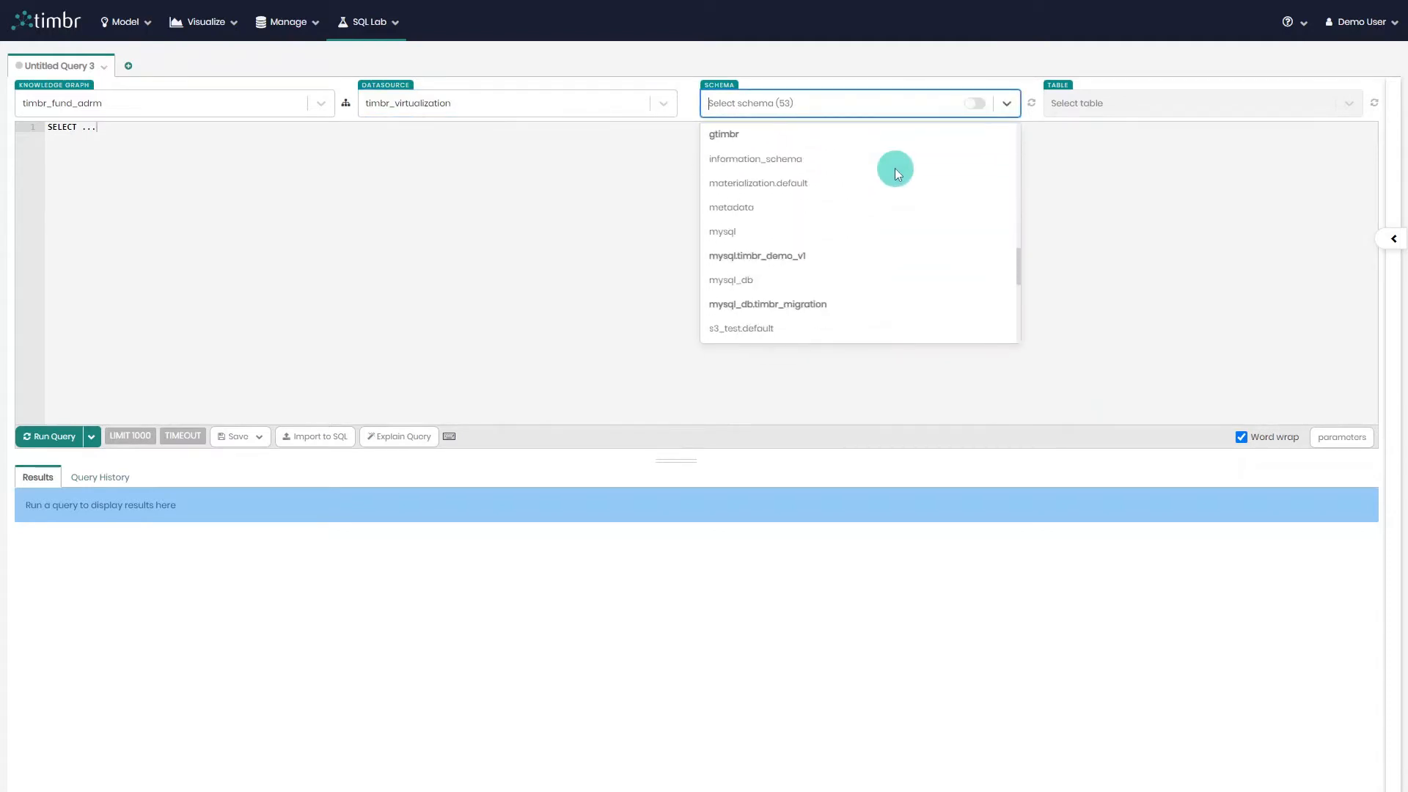
scroll(894, 169, "down", 5)
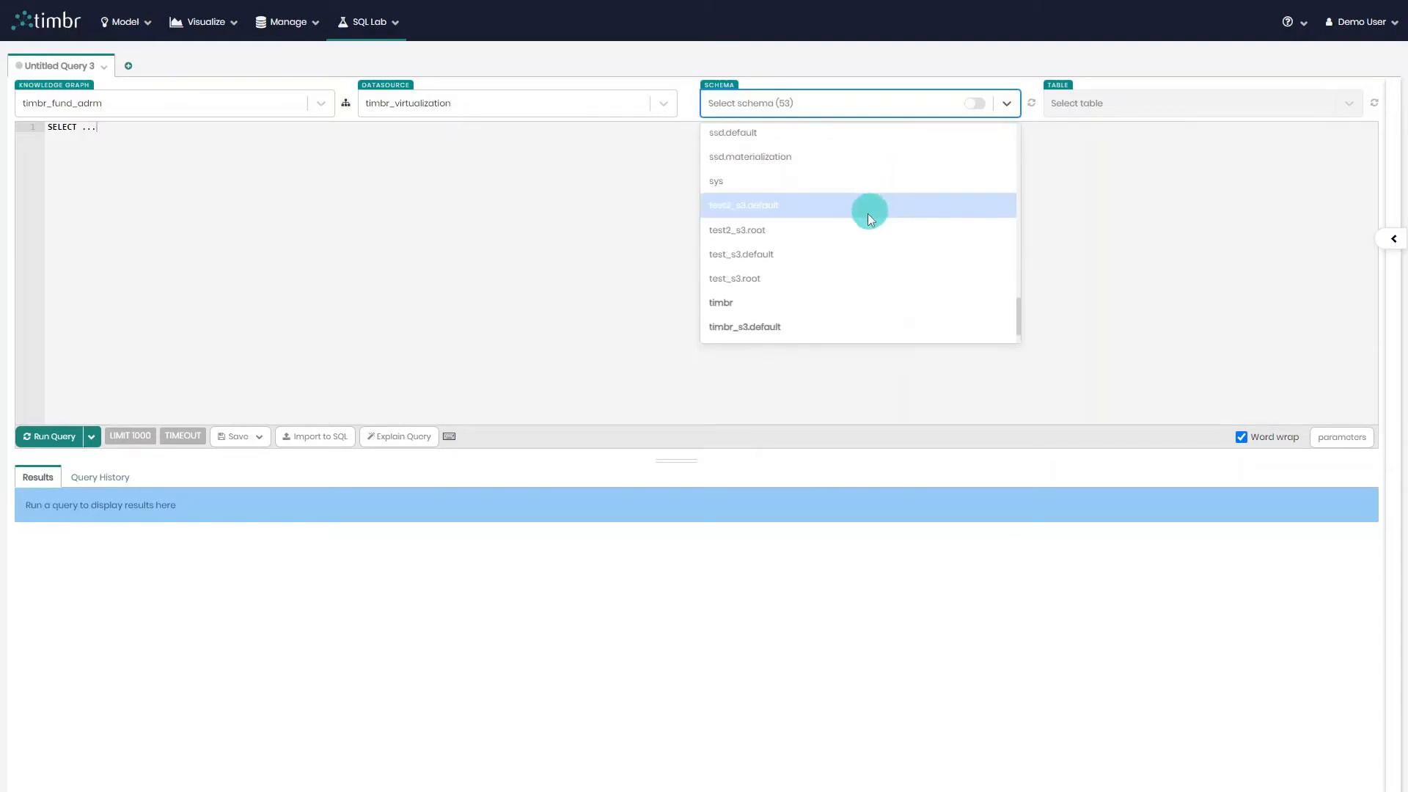
scroll(865, 220, "down", 1)
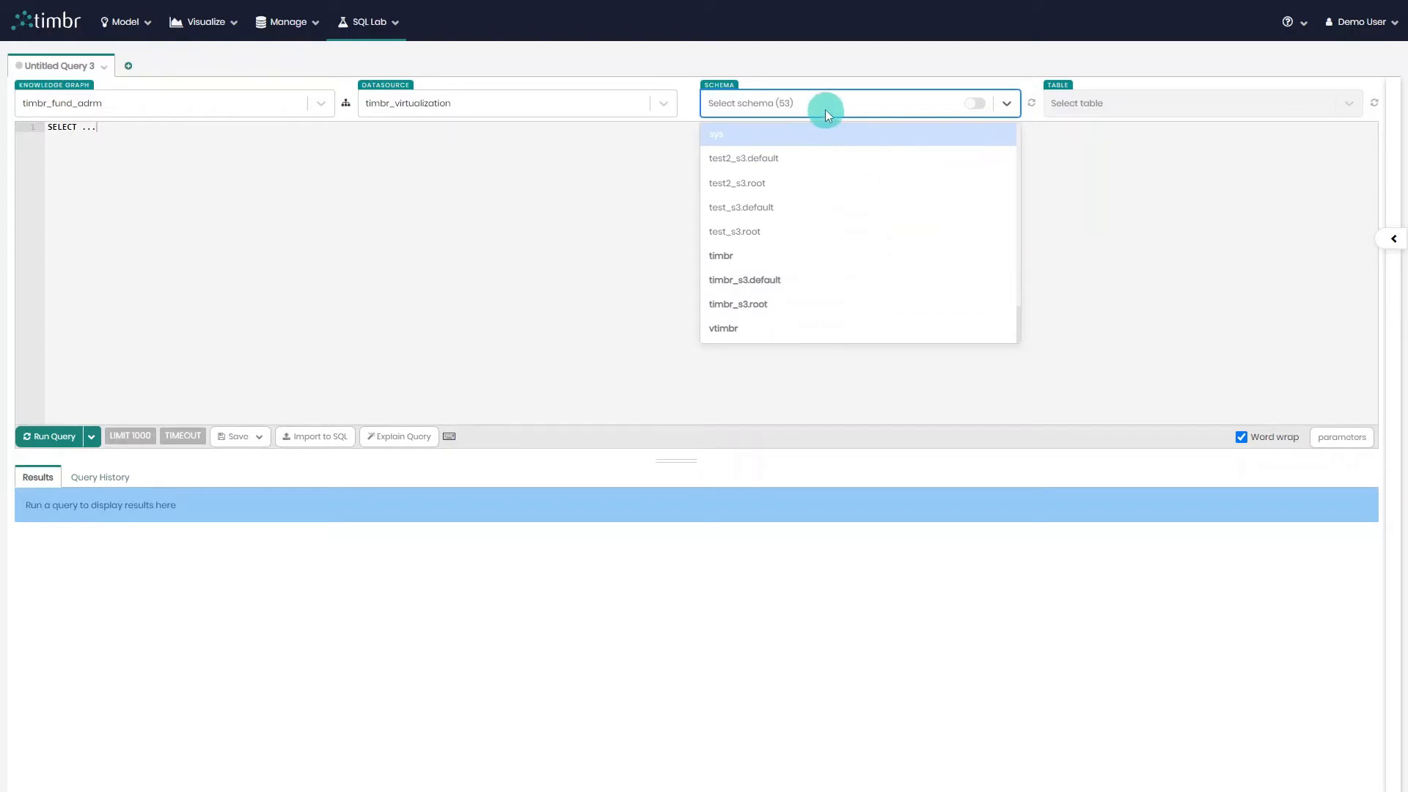
type("timbr")
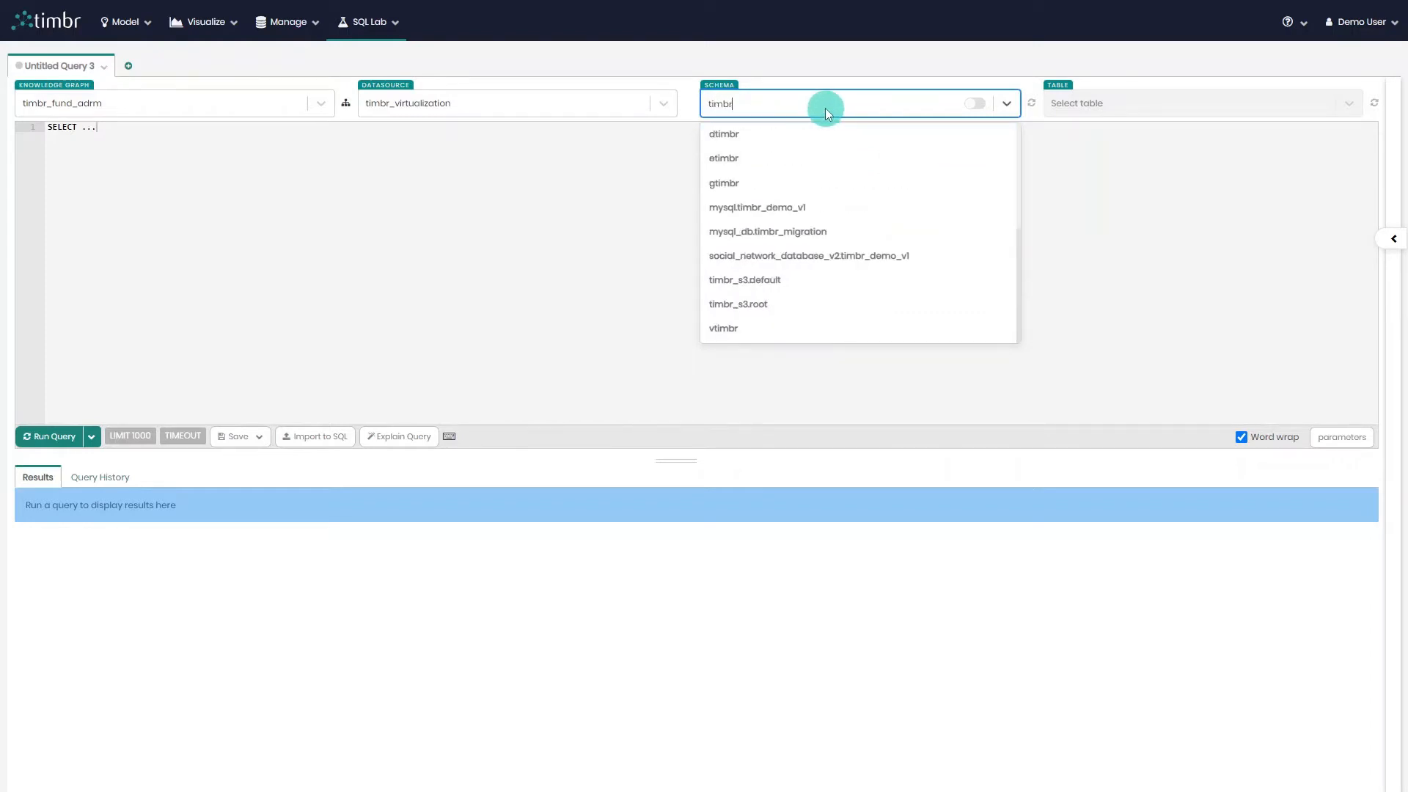
scroll(833, 149, "up", 5)
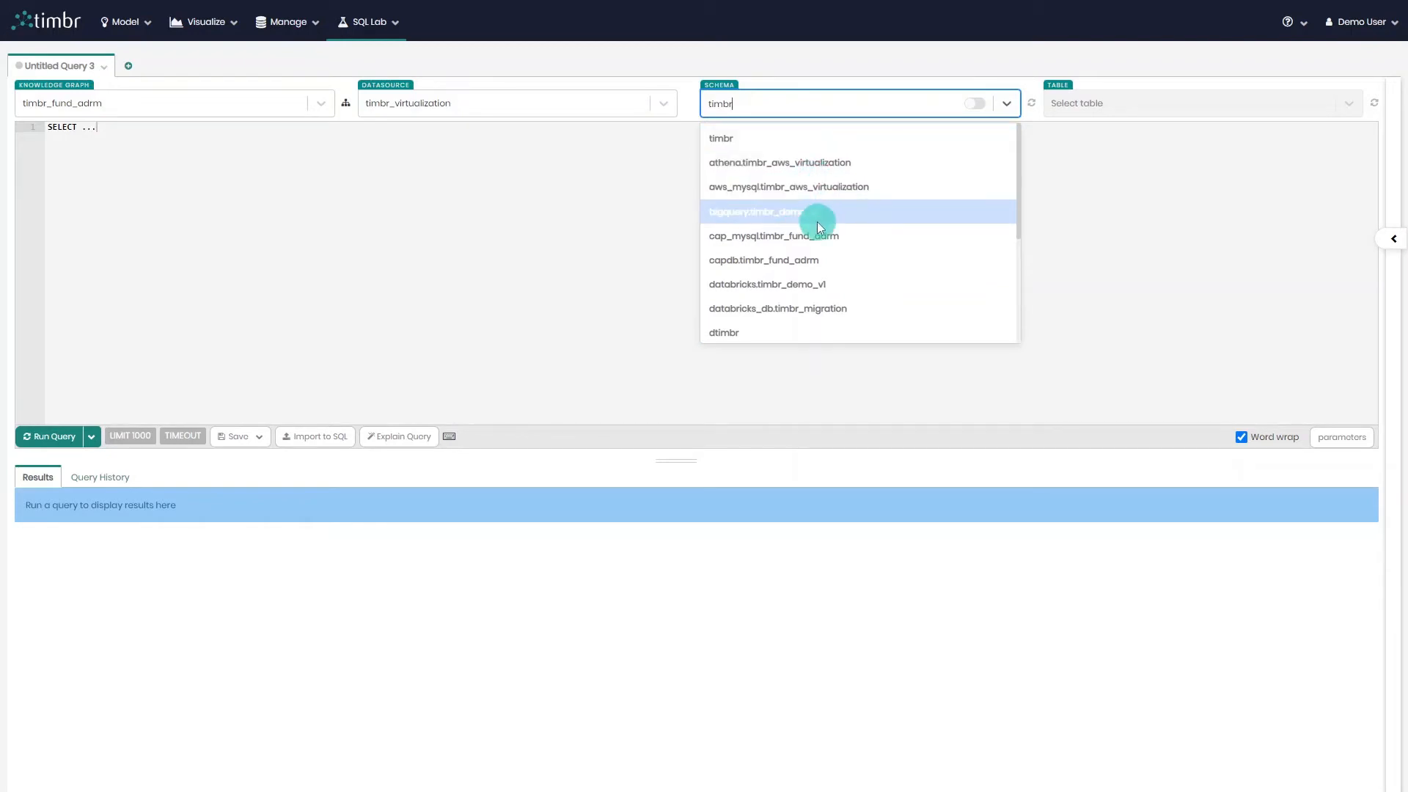
scroll(820, 228, "down", 1)
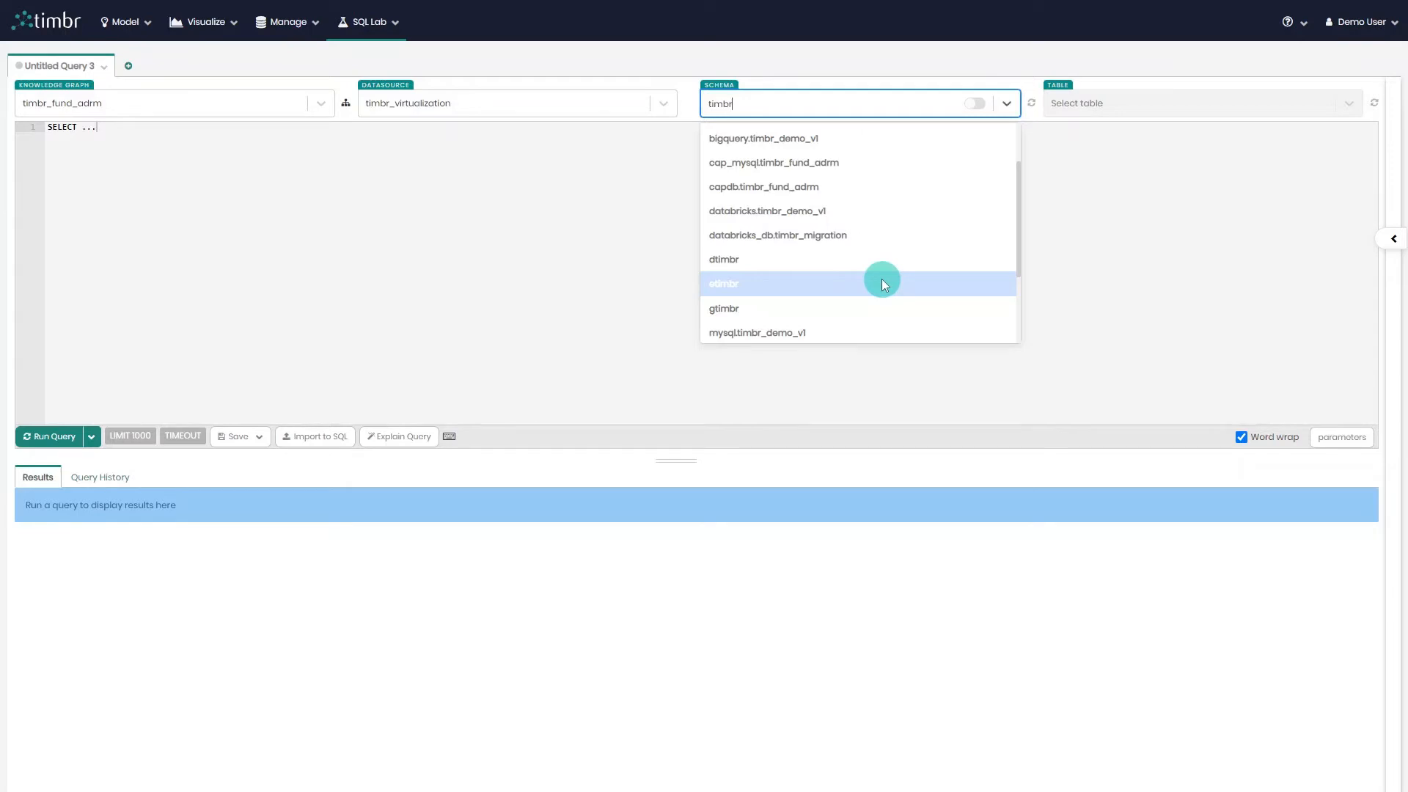
scroll(882, 279, "down", 3)
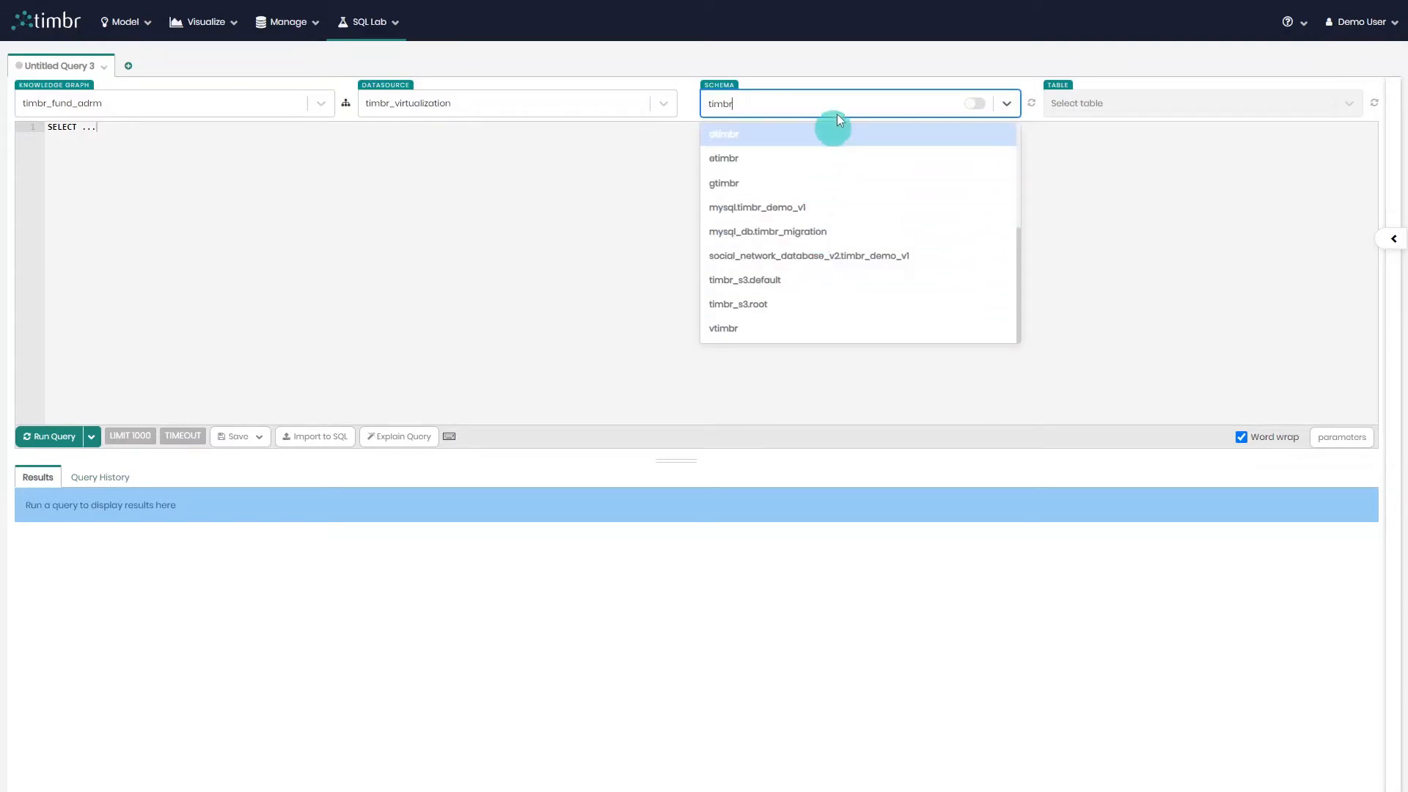
- Set the query's schema to timbr
key("Return")
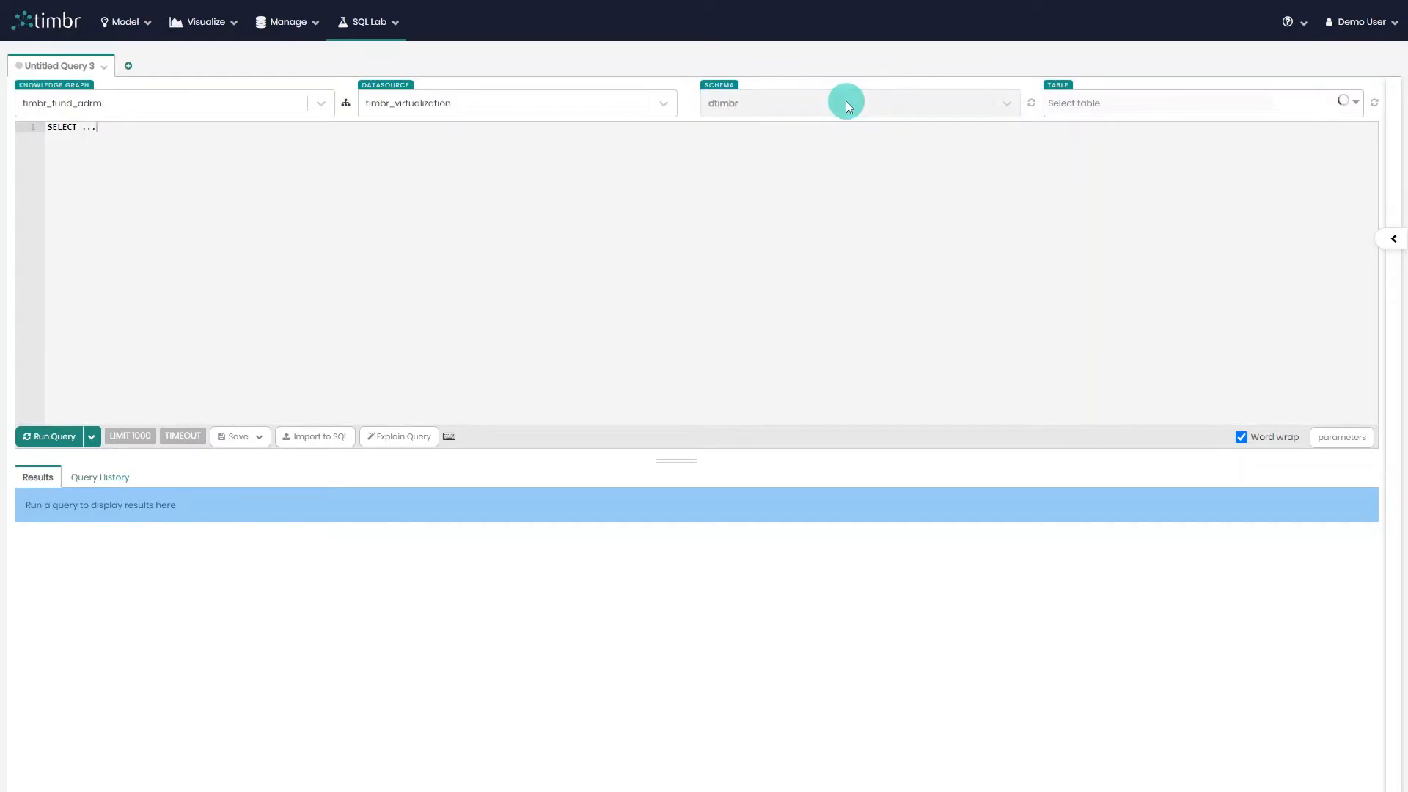
left_click(899, 103)
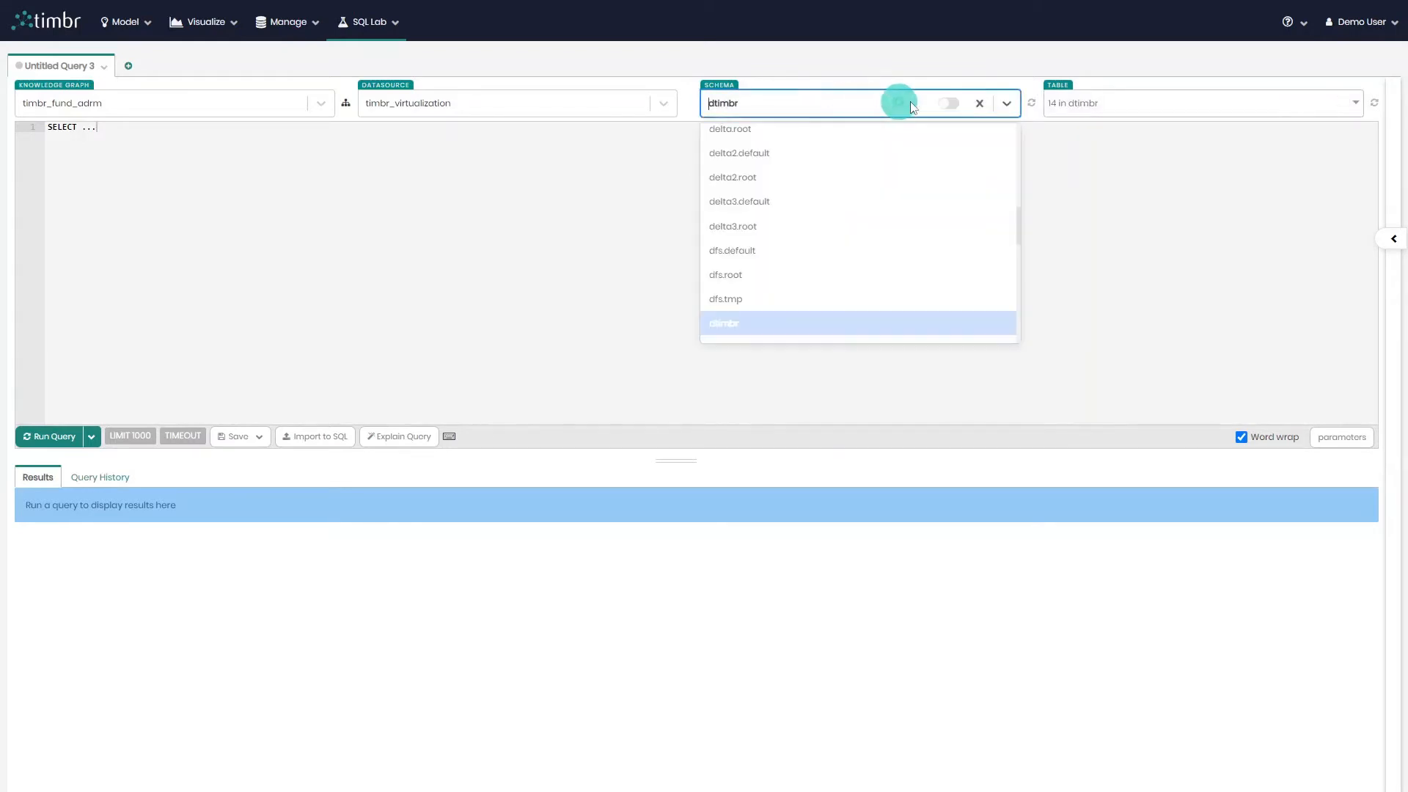
type("t")
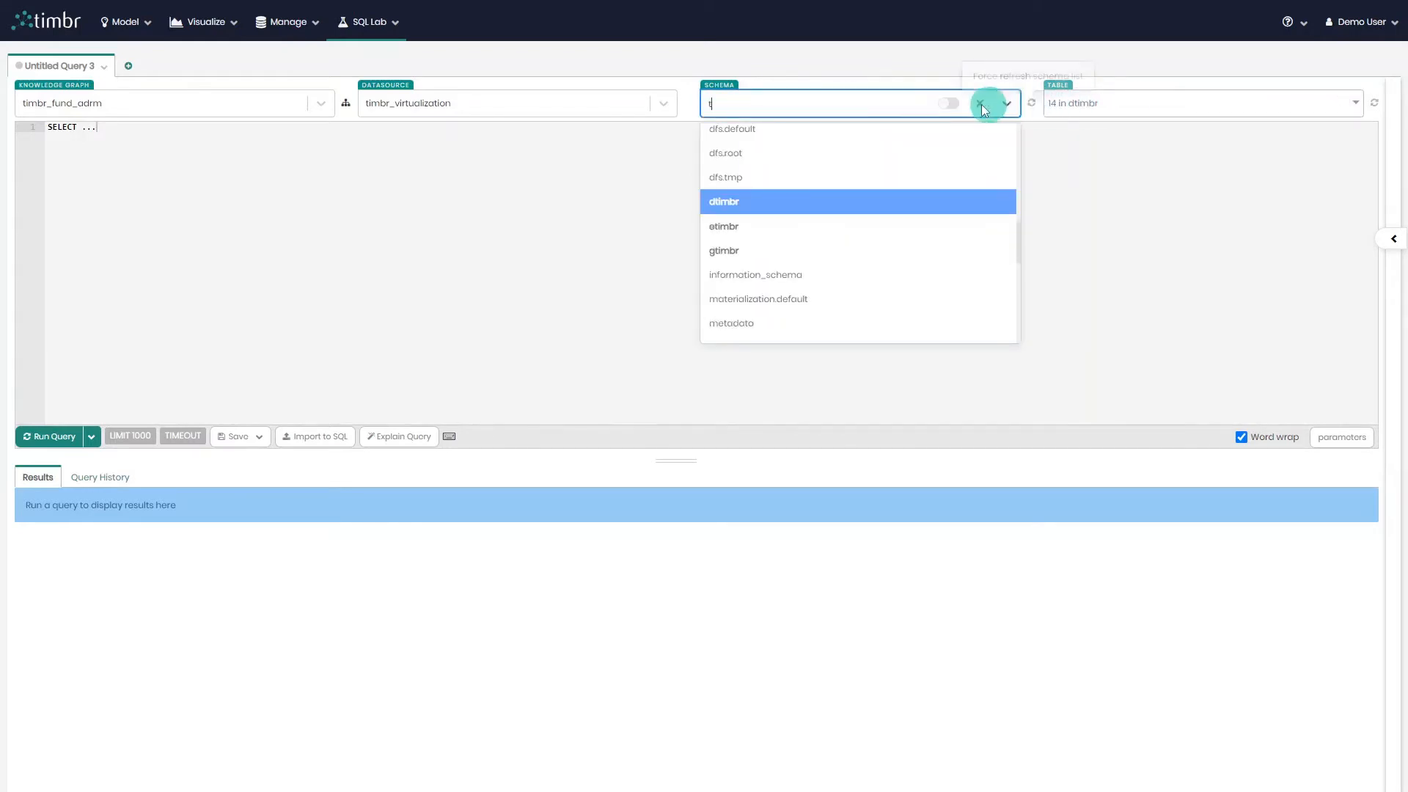
type("i")
left_click(841, 223)
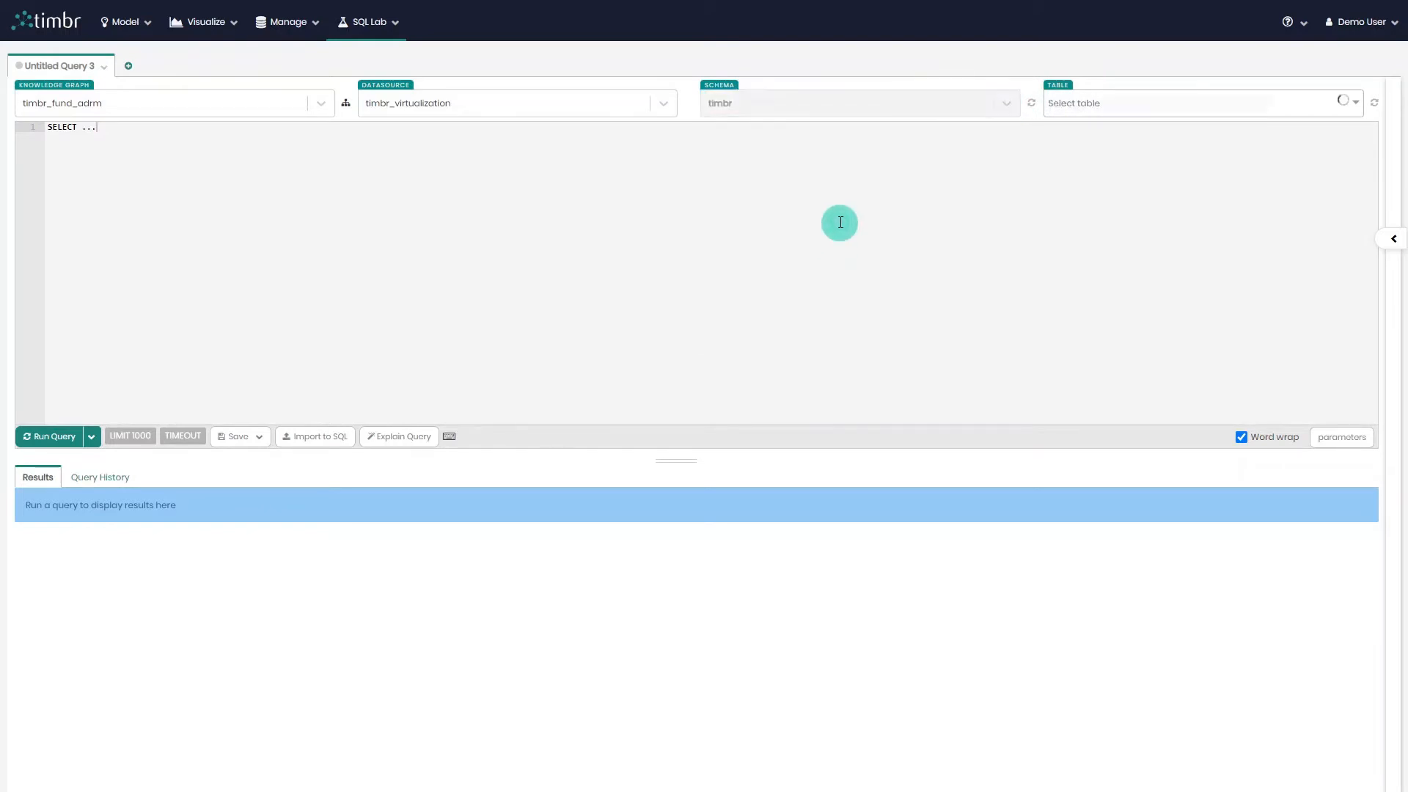
- Choose the churn_prediction table of the timbr schema to list its properties
left_click(1112, 103)
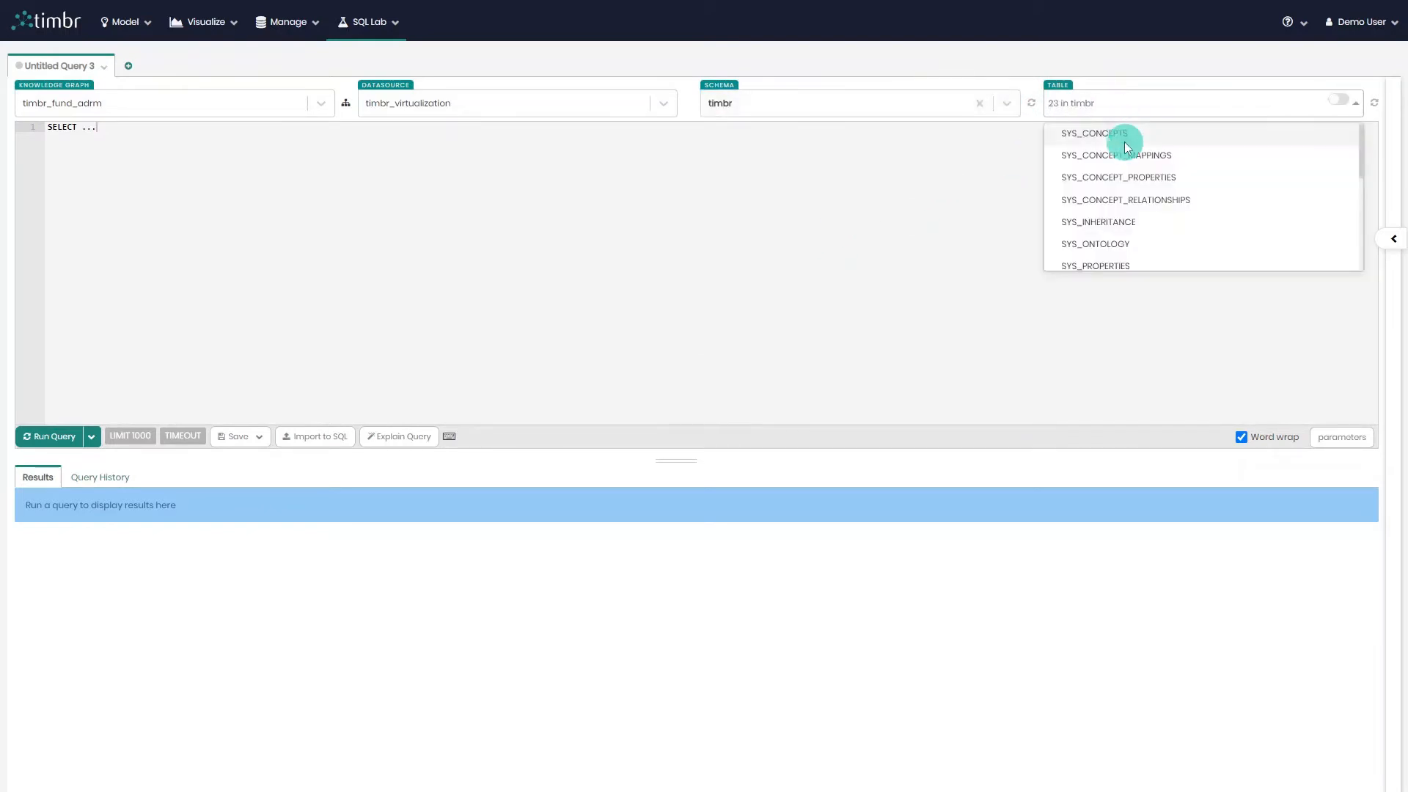
scroll(1127, 147, "down", 6)
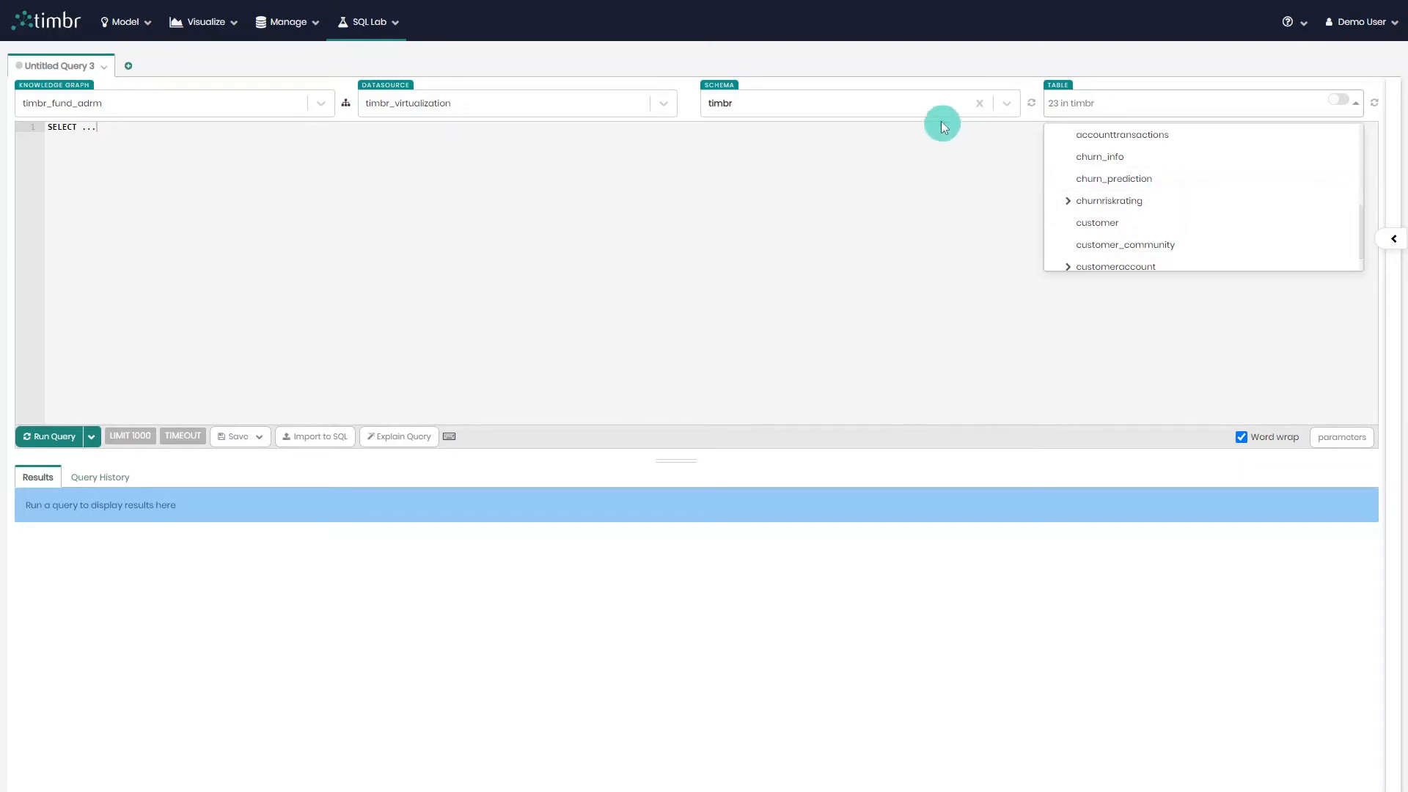
left_click(1126, 180)
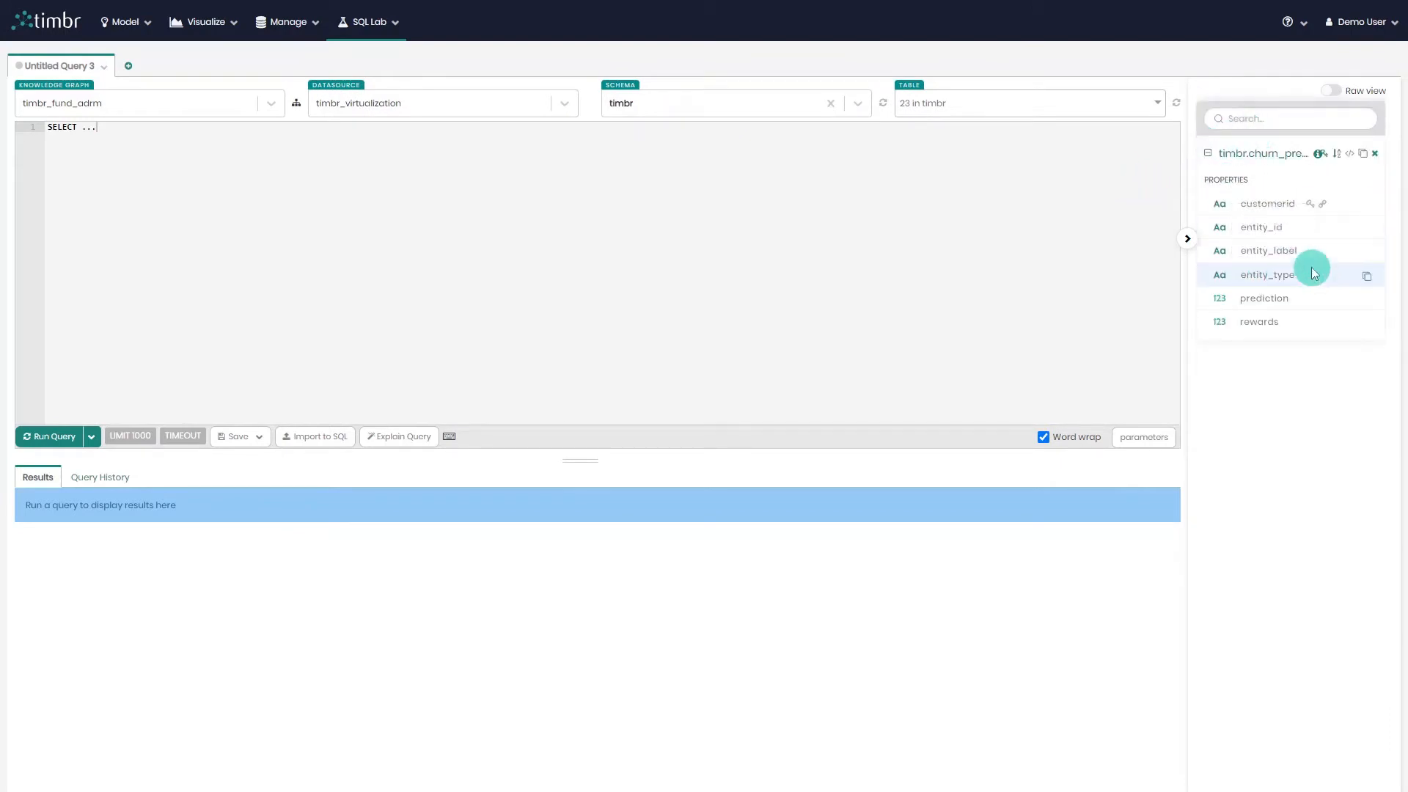
- Copy the SELECT statement of timbr.churn_prediction and paste it over the placeholder query in the editor
left_click(1352, 157)
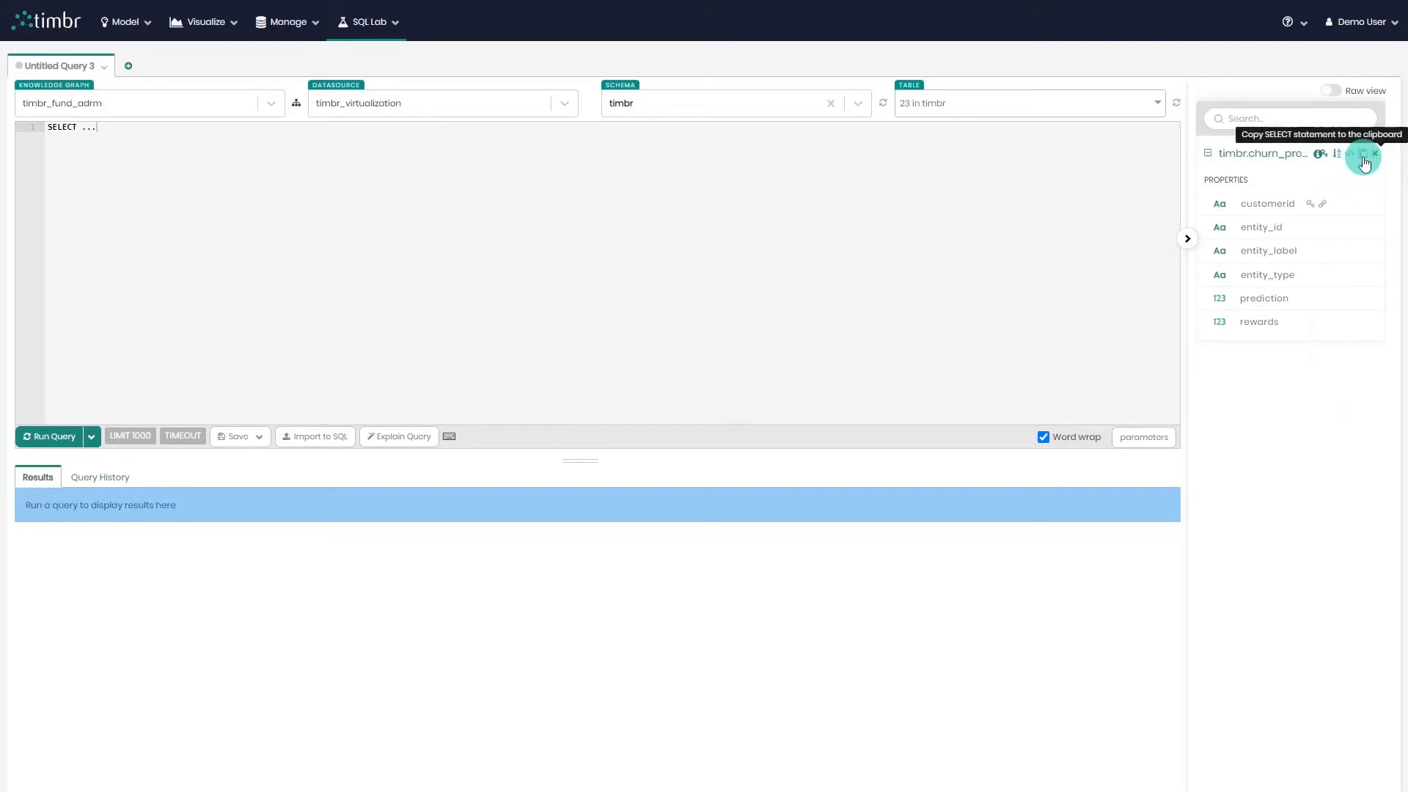
left_click_drag(190, 133, 25, 123)
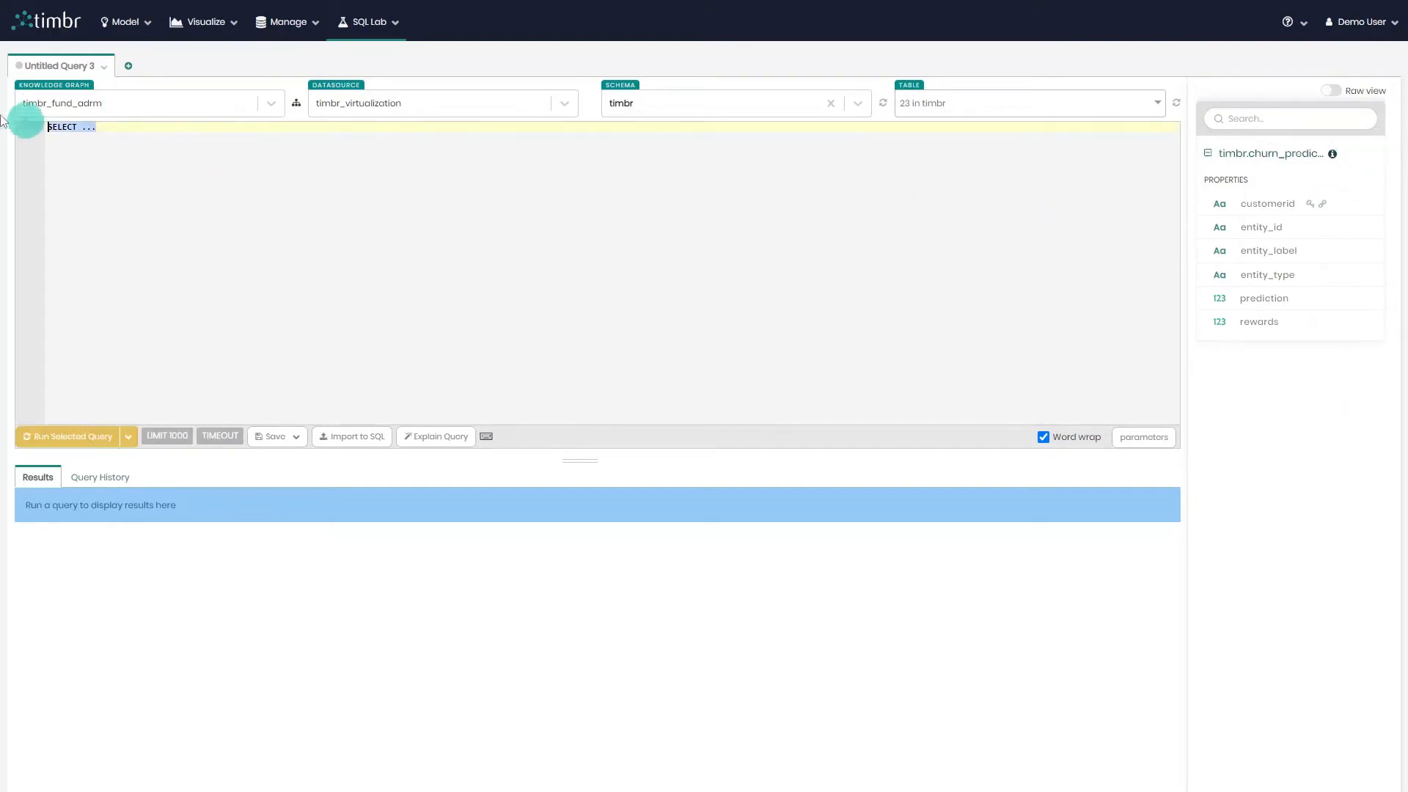
key("ctrl+v")
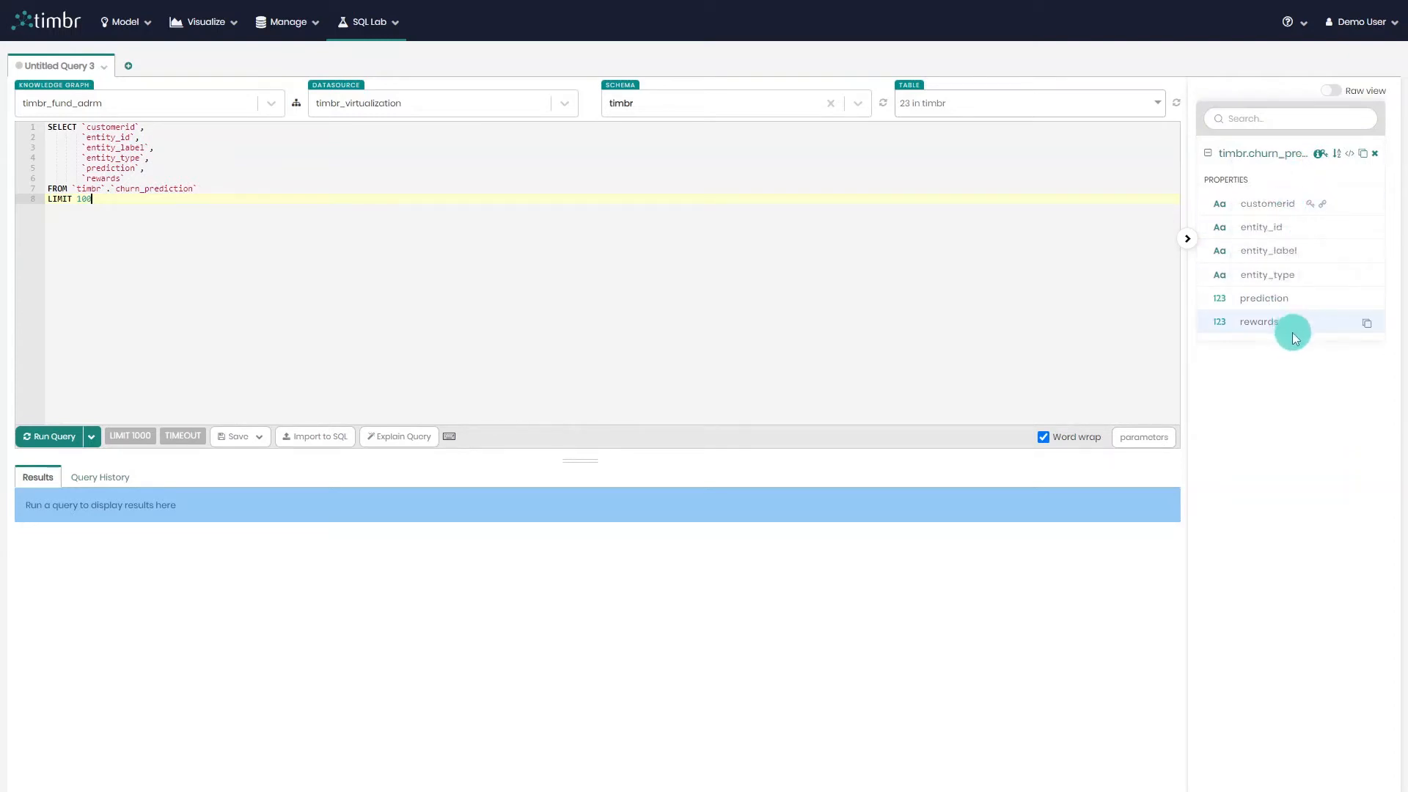
- Switch the query's schema to dtimbr and choose its churn_prediction table to list its properties and relationships
left_click(724, 107)
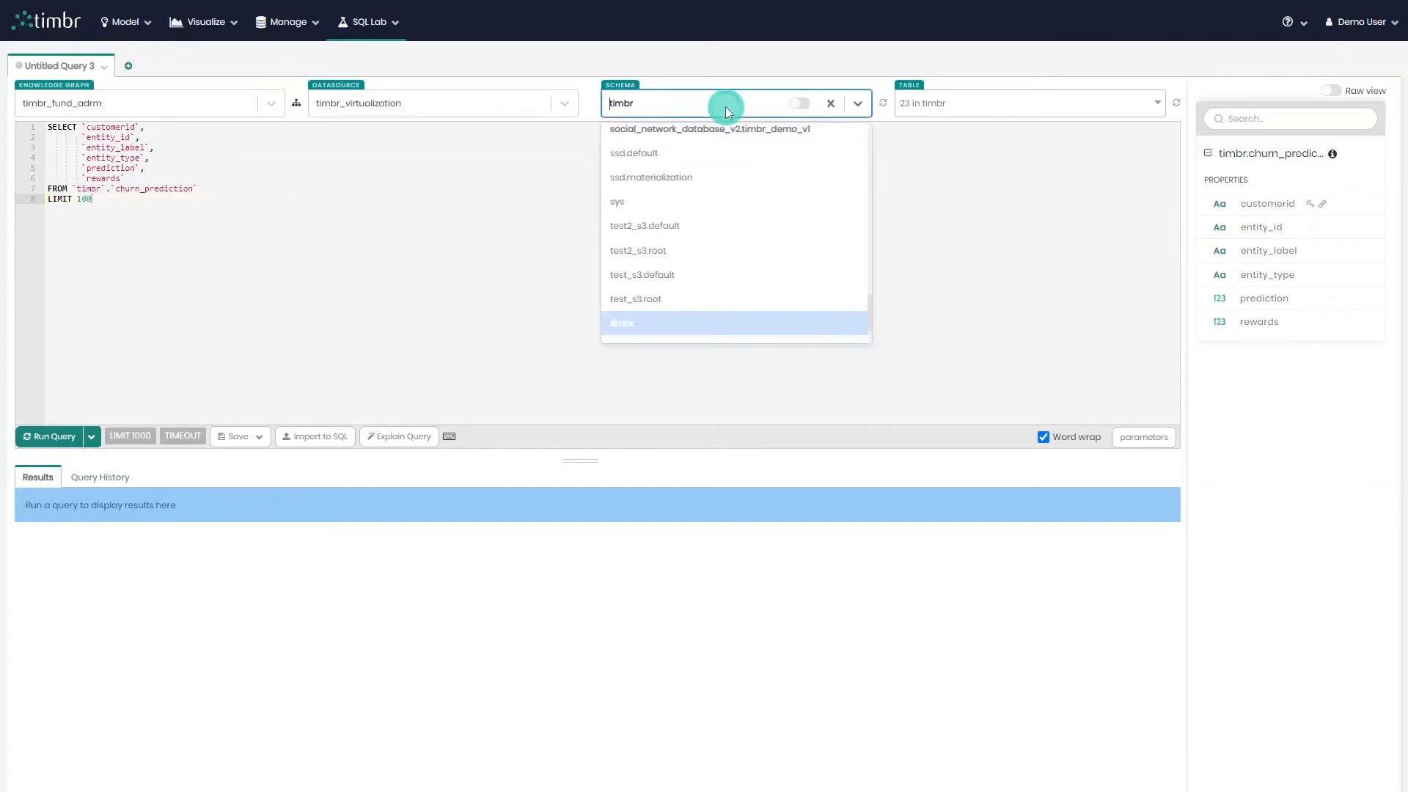
type("dt")
left_click(715, 140)
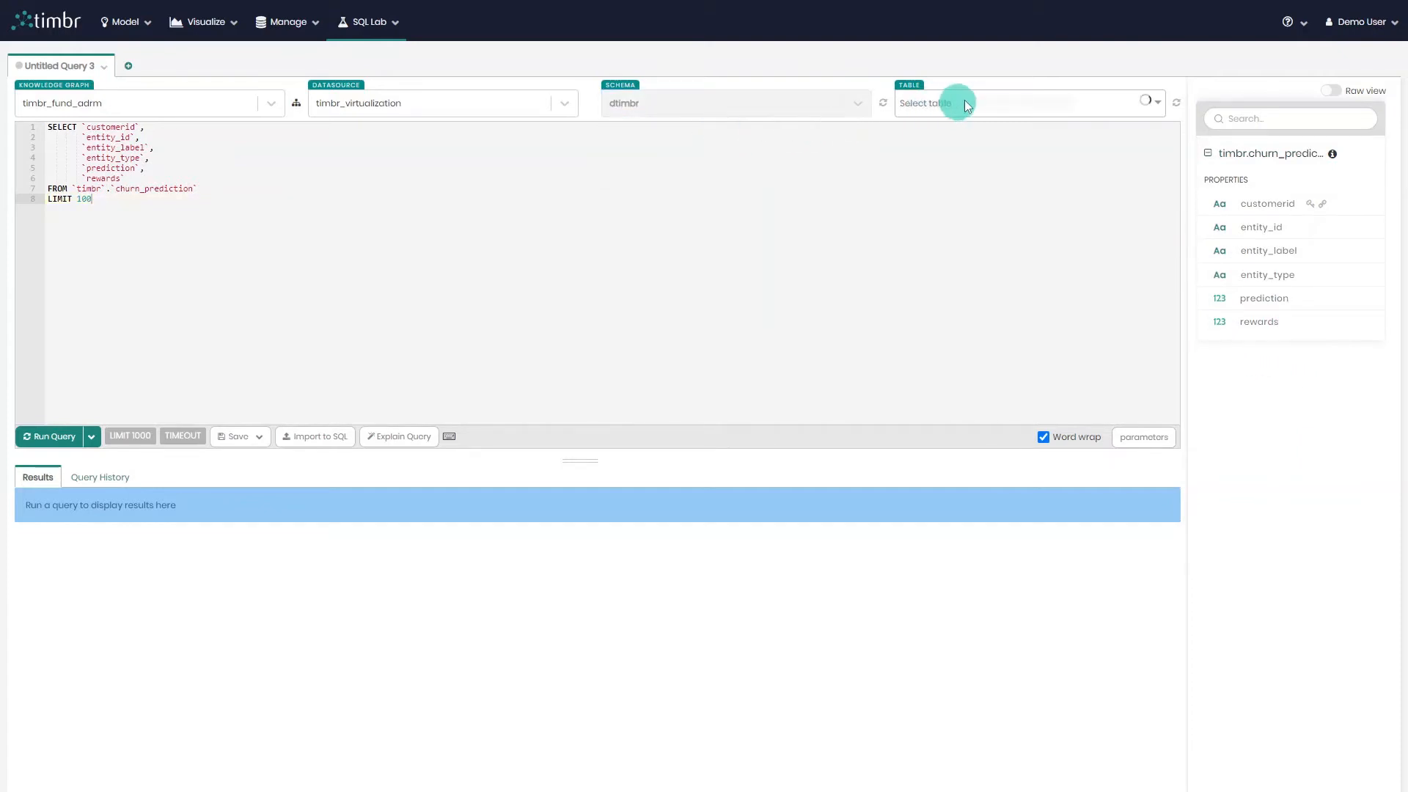
left_click(979, 105)
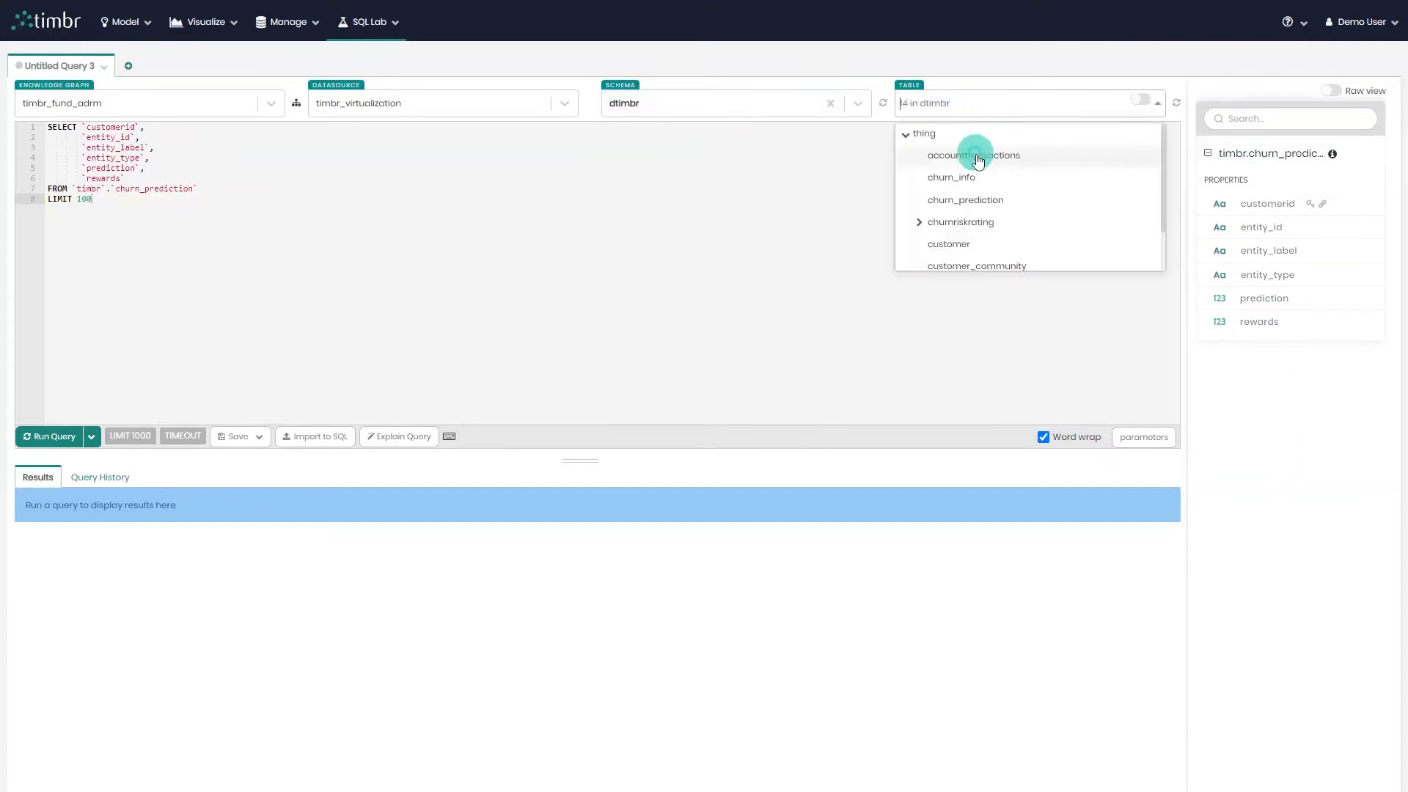
left_click(996, 200)
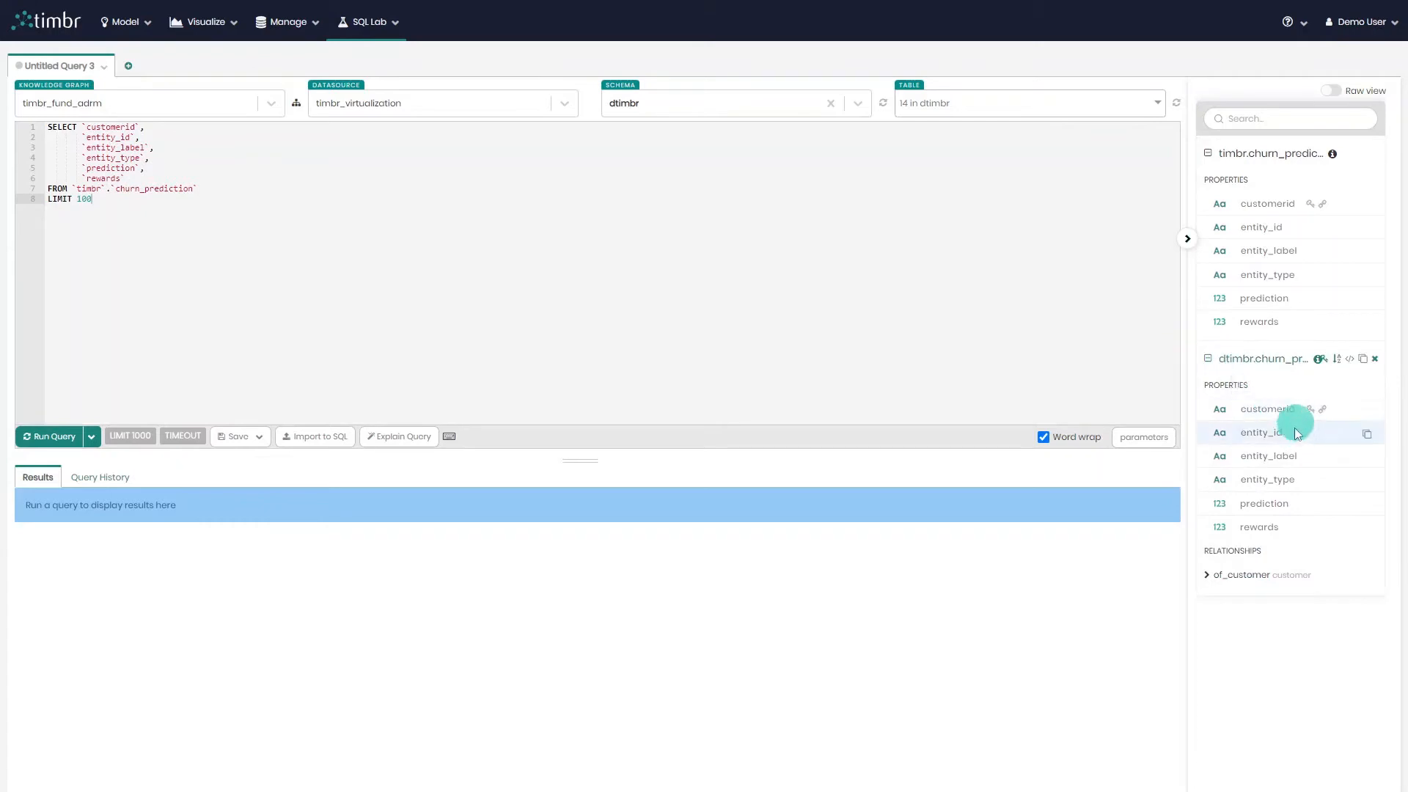
- Copy the marital_status property from the of_customer relationship of dtimbr.churn_prediction and add it to the SELECT list
left_click(1220, 586)
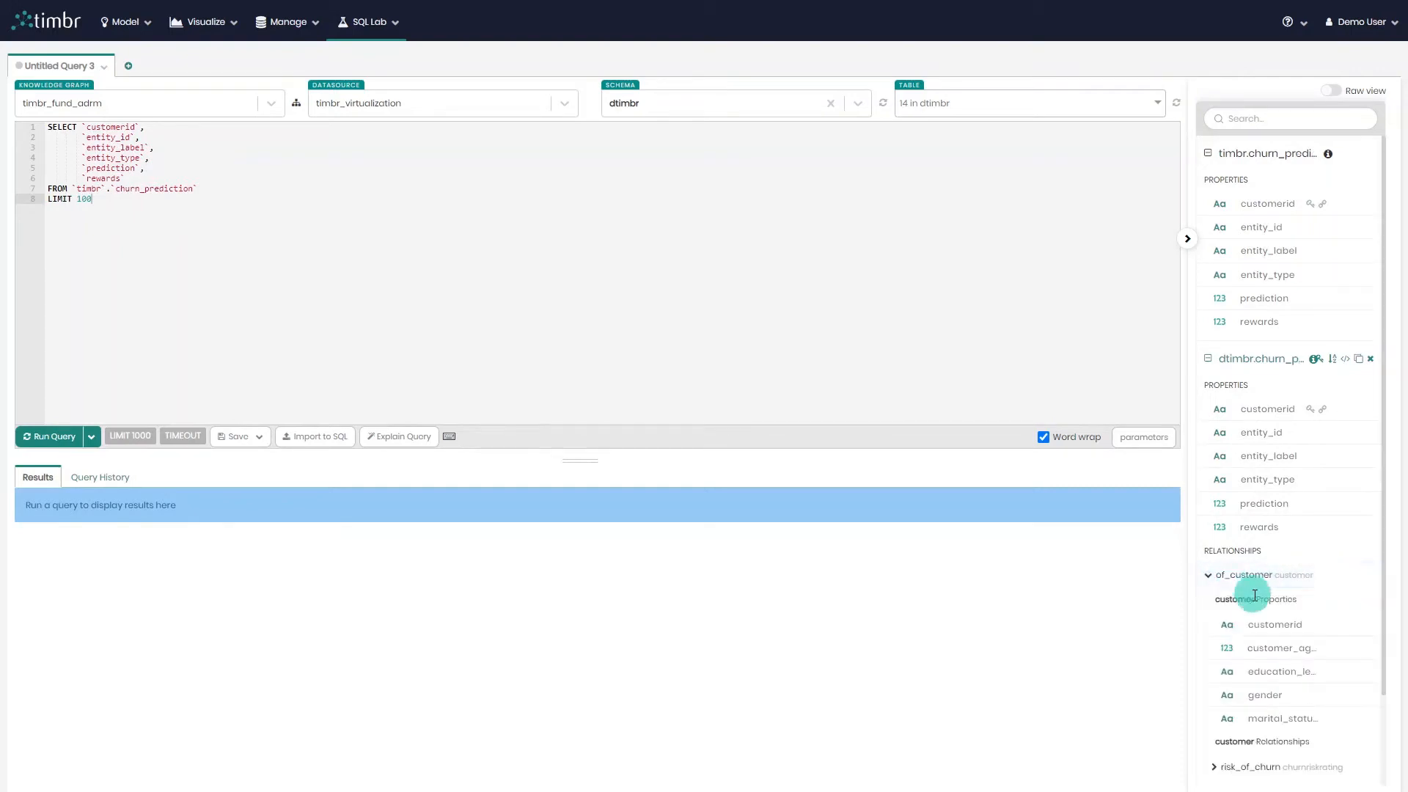
scroll(1305, 610, "down", 2)
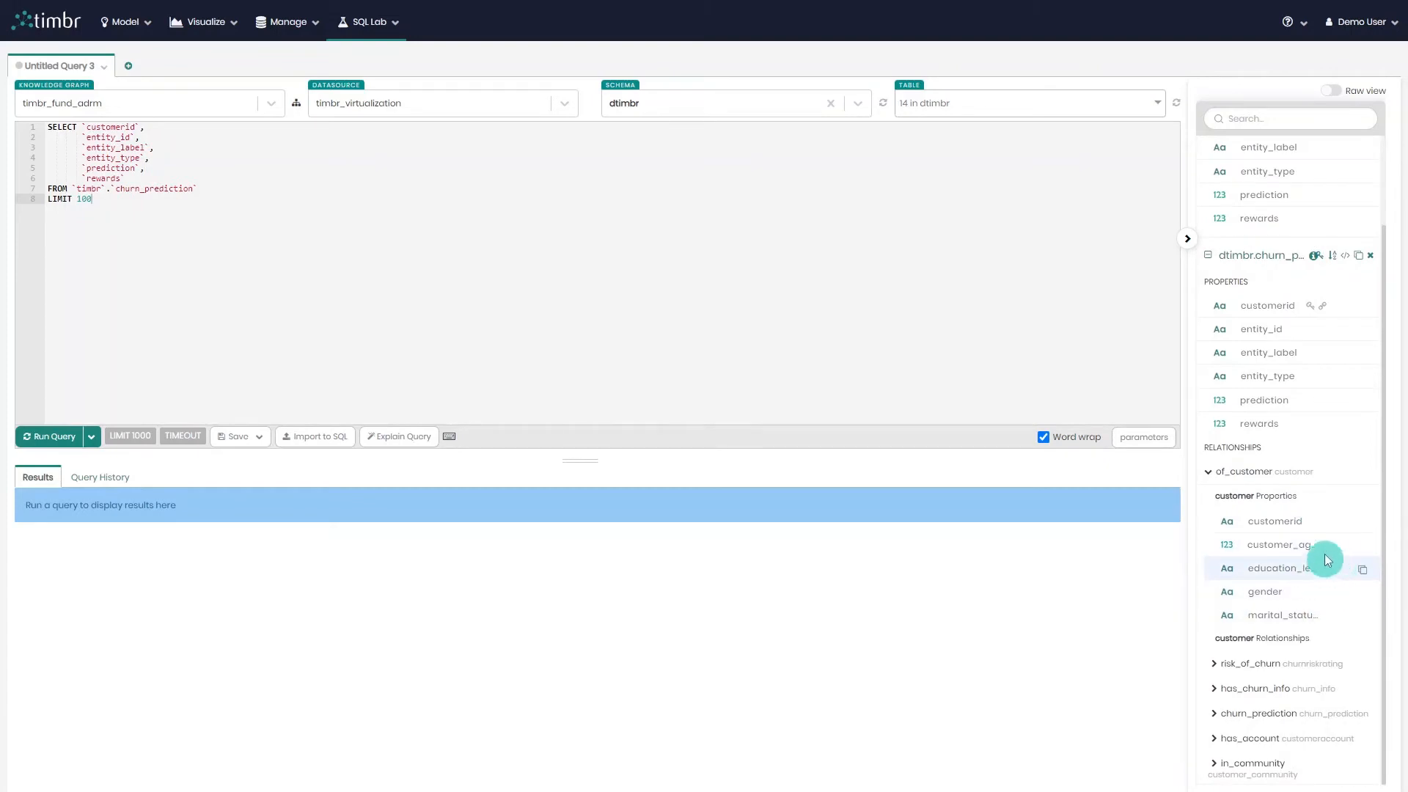
left_click(1363, 623)
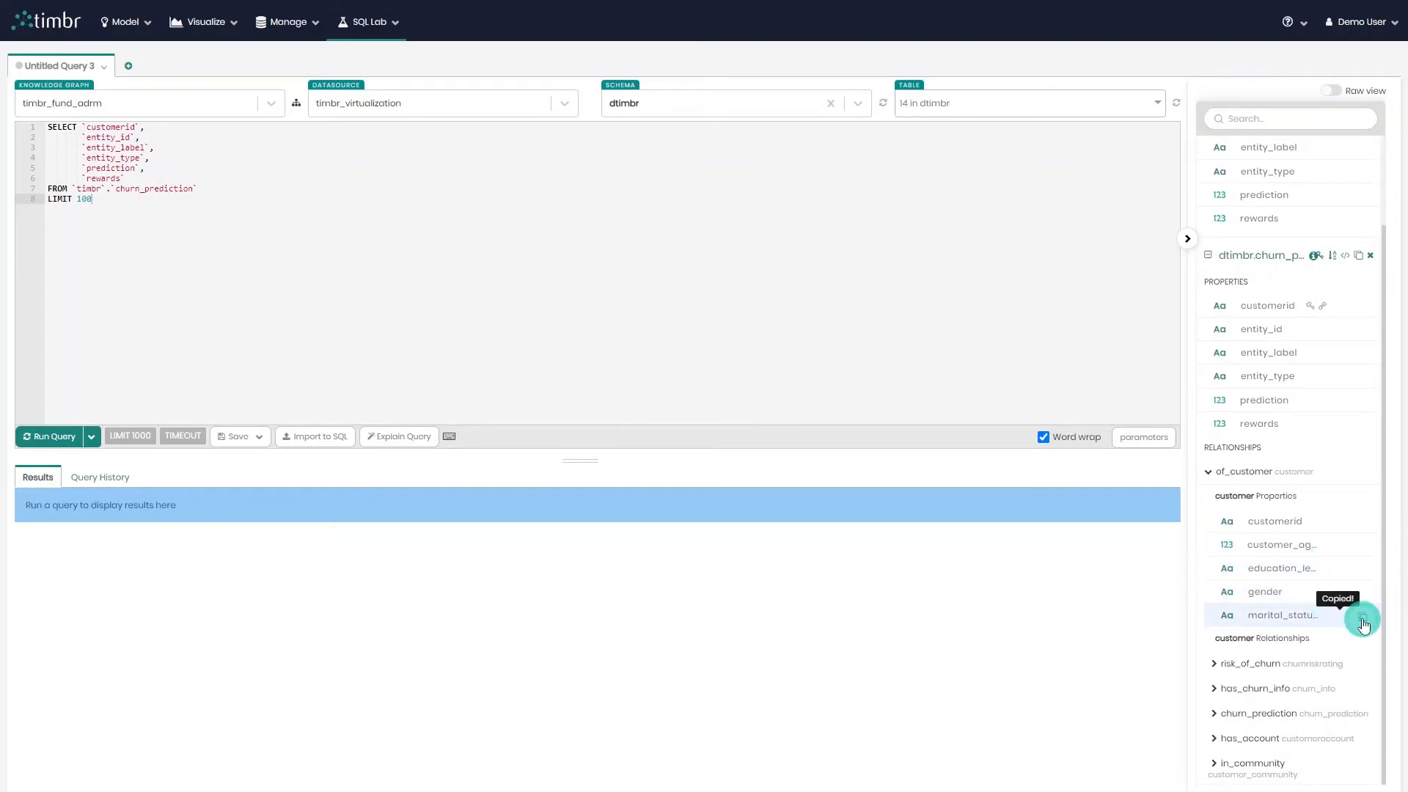
left_click(254, 173)
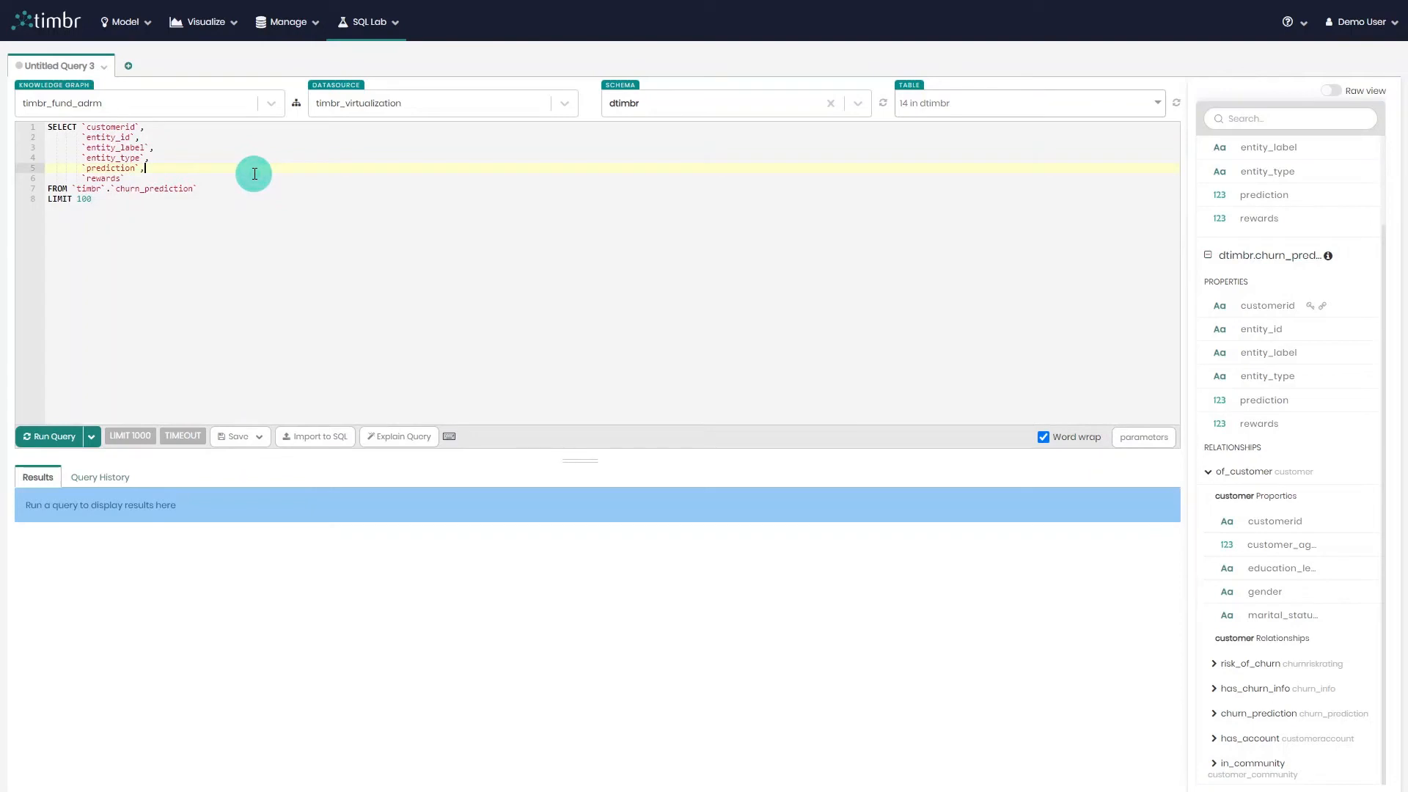
key("Return")
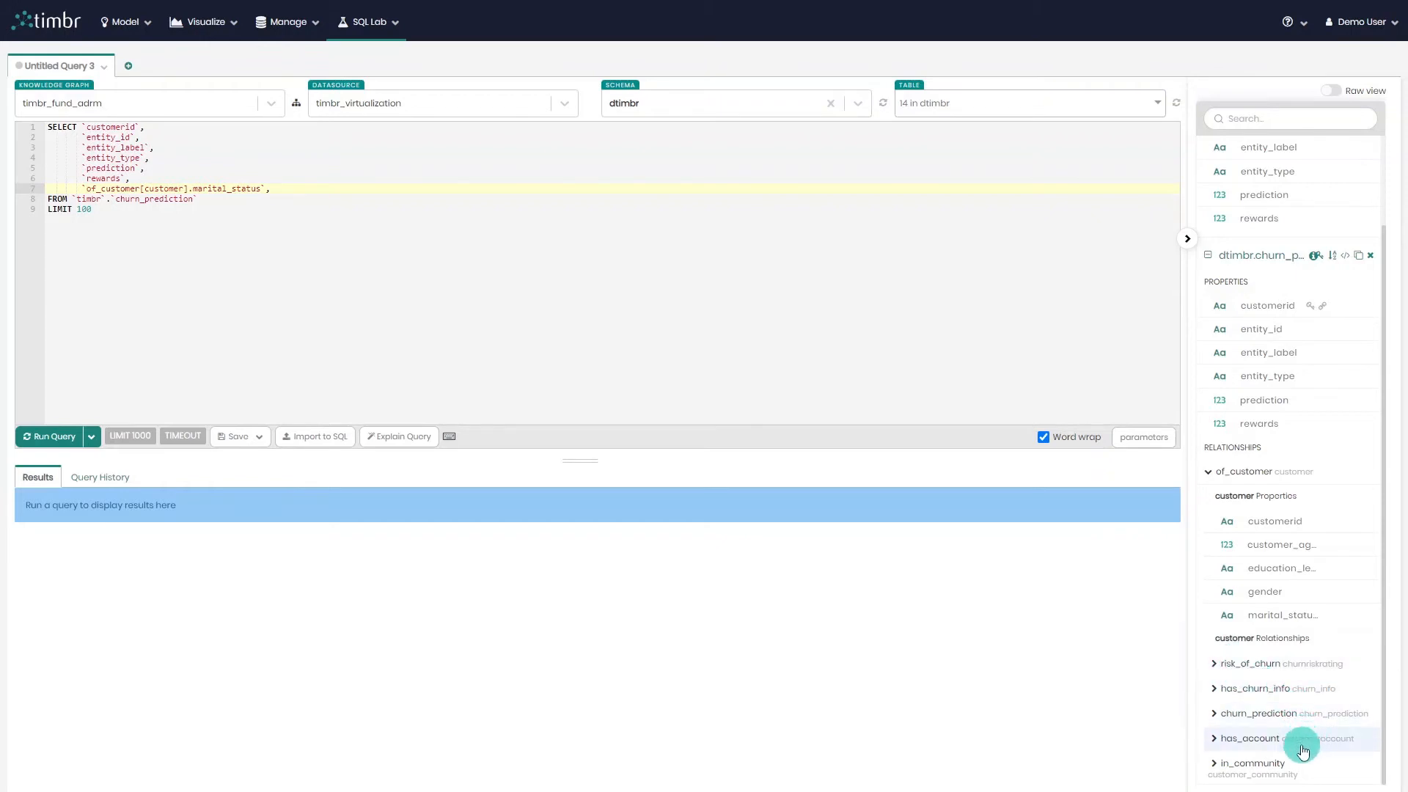
- Copy the income_thousands property from the customer's has_account relationship and paste it as the last column of the SELECT list
left_click(1240, 738)
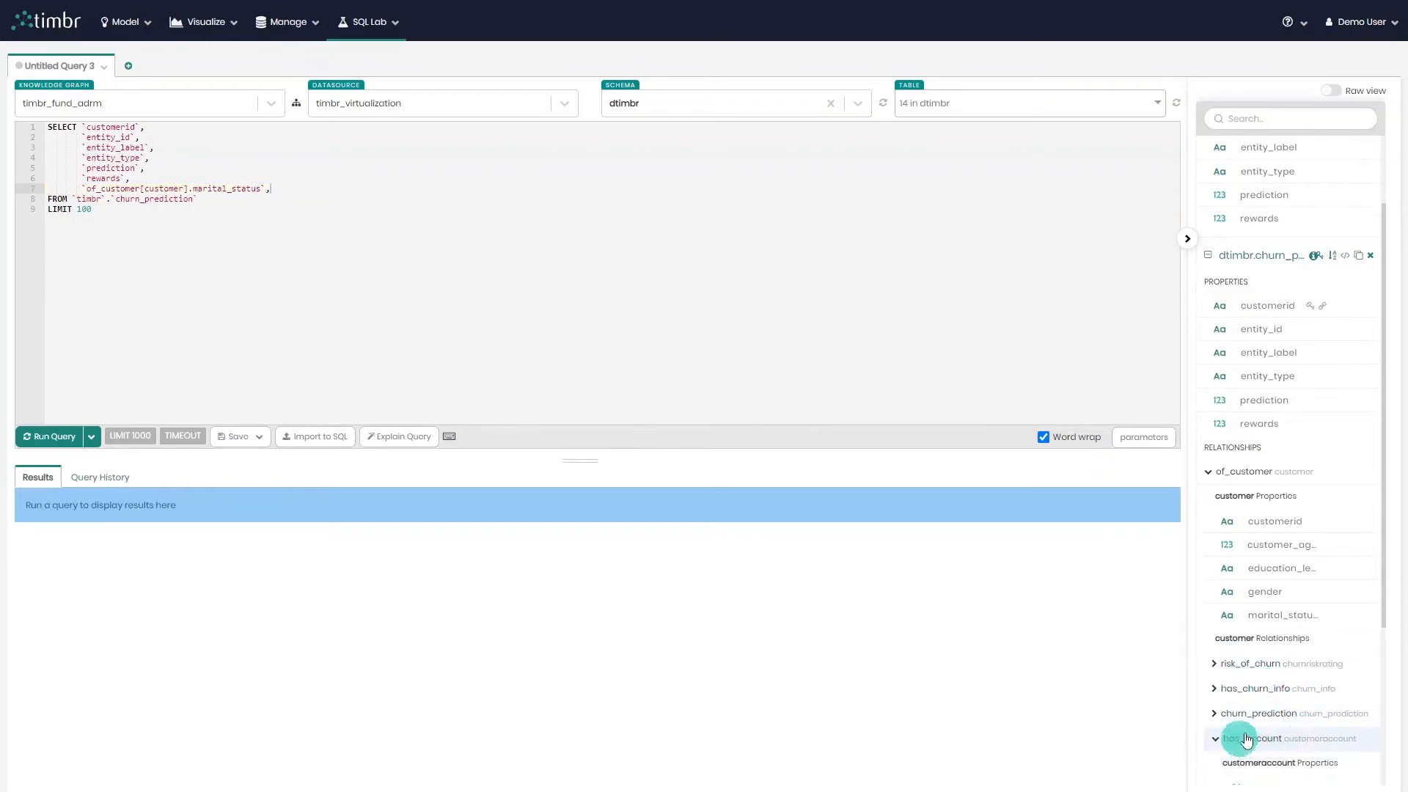
scroll(1261, 726, "down", 2)
scroll(1310, 701, "down", 1)
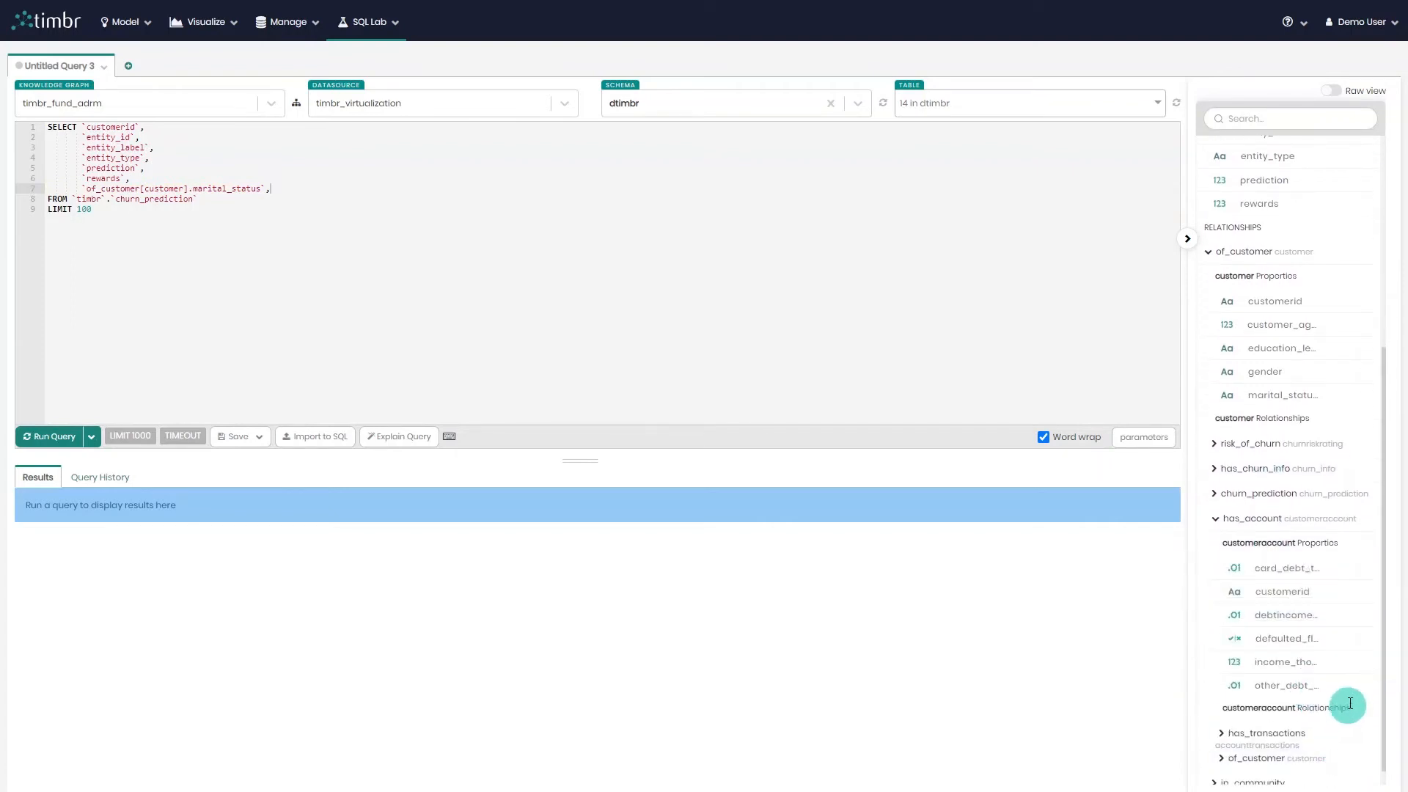
left_click(1362, 667)
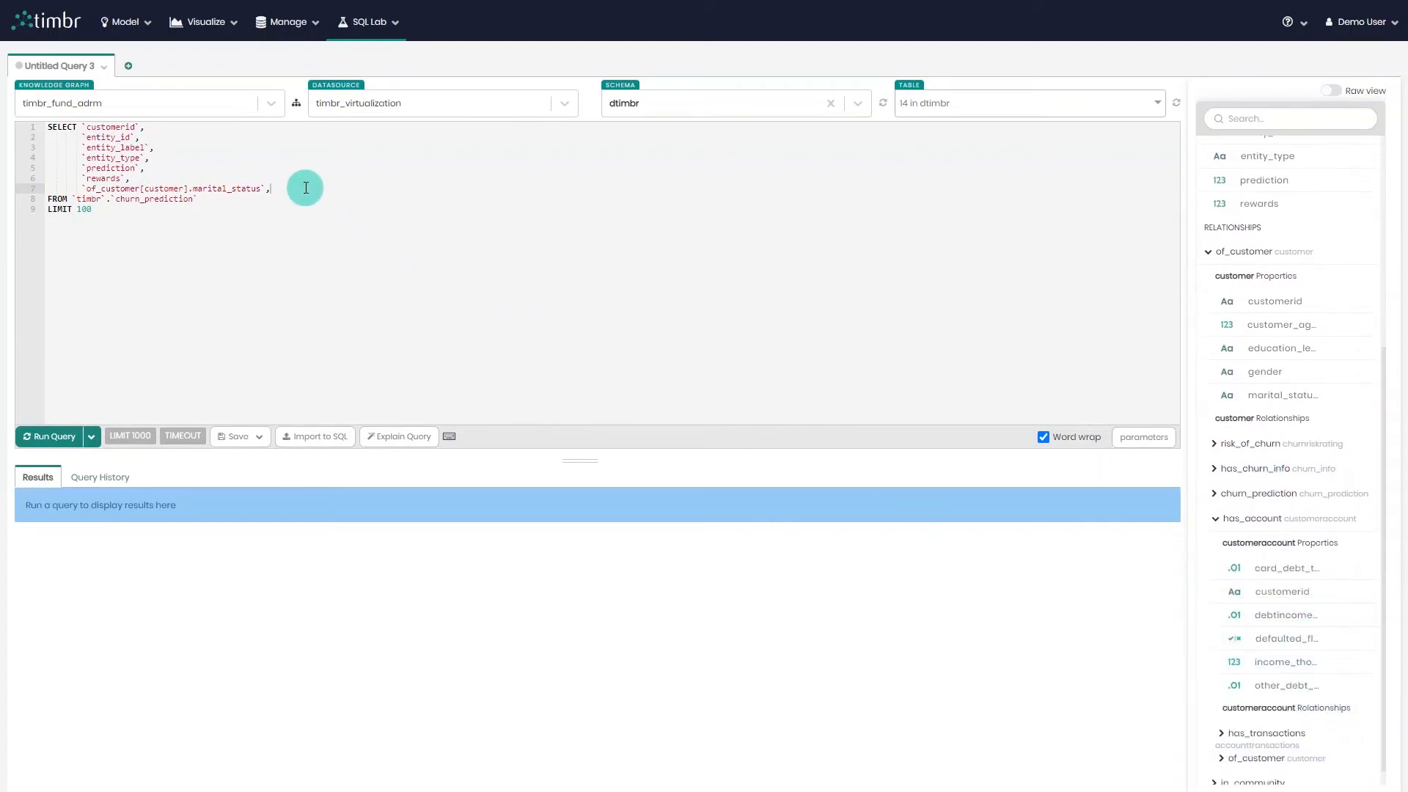
key("Return")
key("ctrl+v")
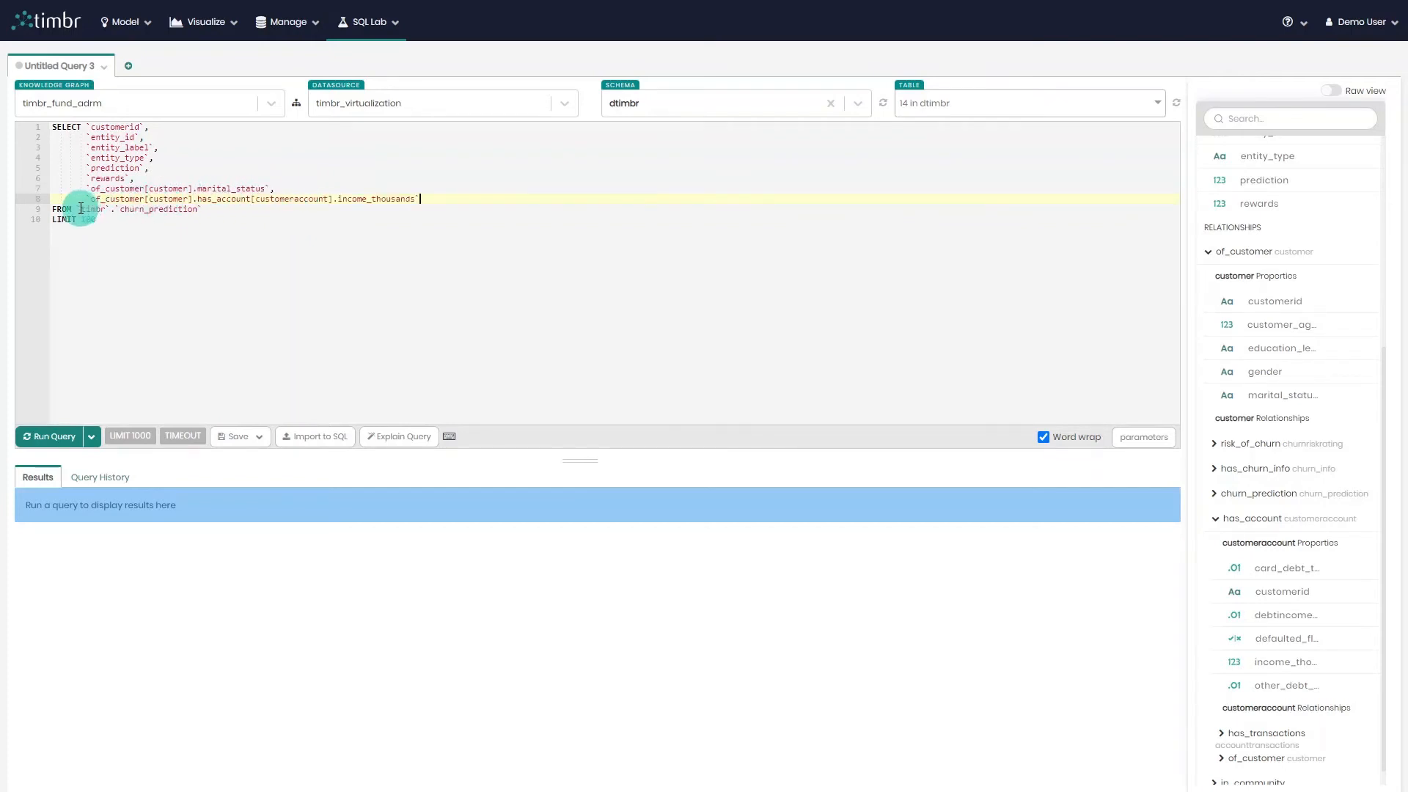
- Change the FROM clause to `dtimbr`.`churn_prediction` and run the query
left_click(104, 210)
type("d")
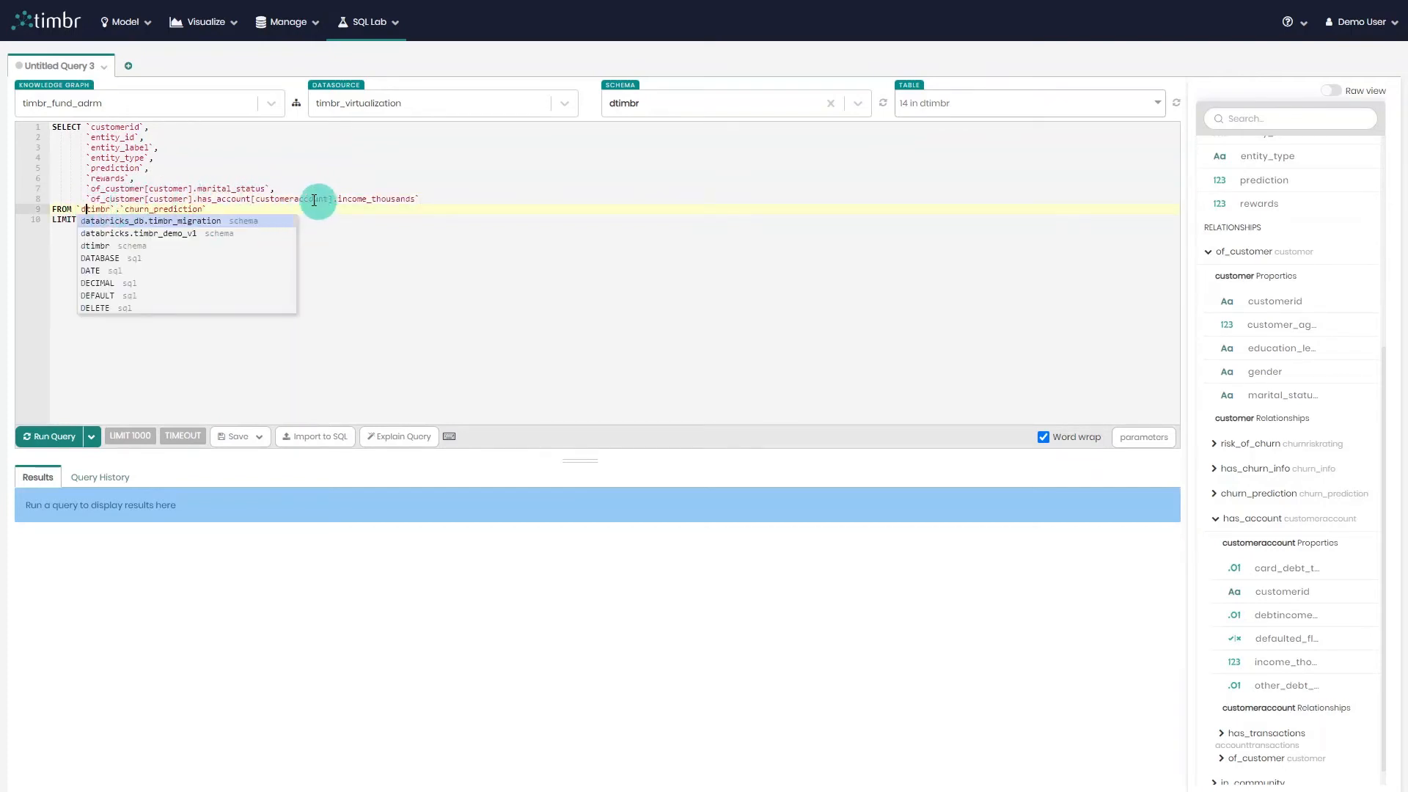
left_click(134, 199)
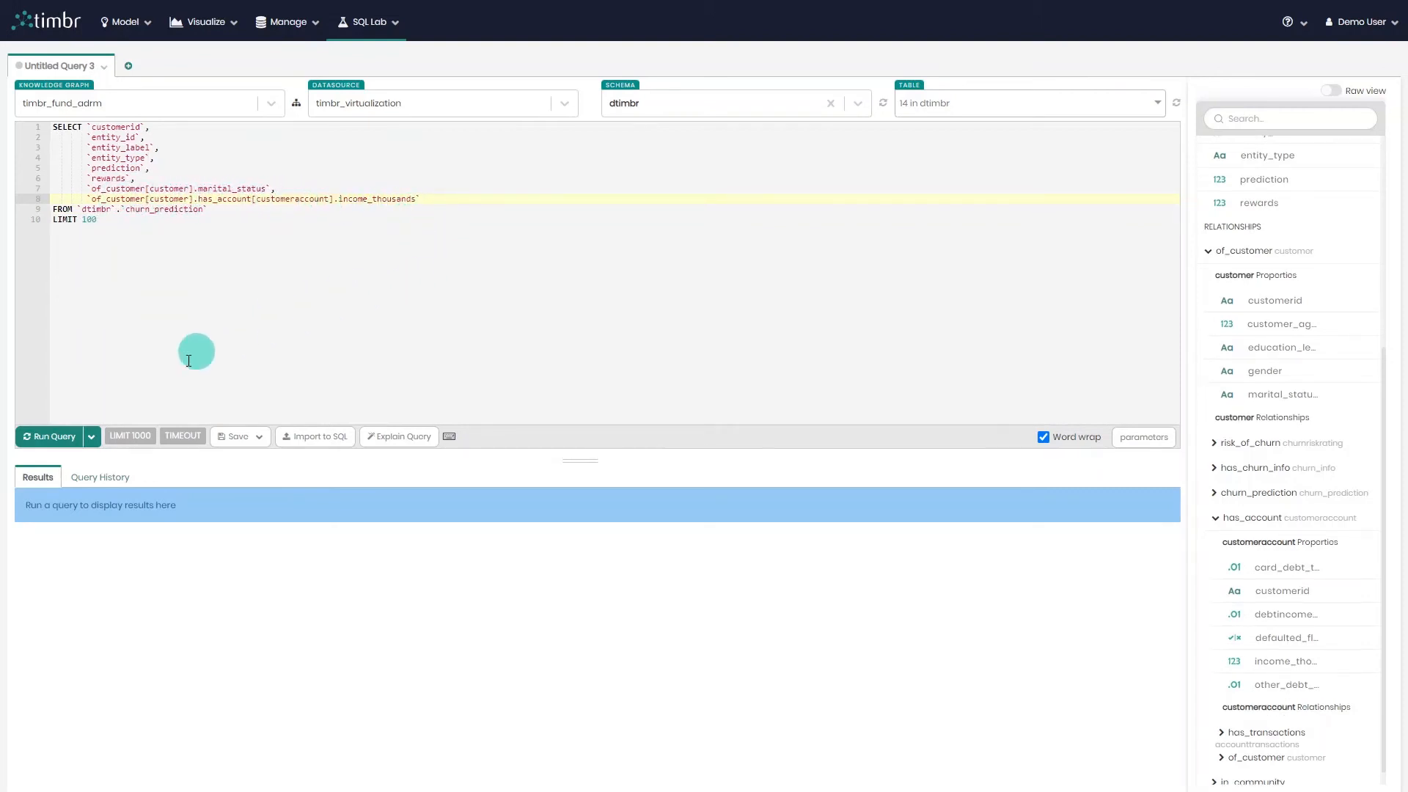
left_click(57, 445)
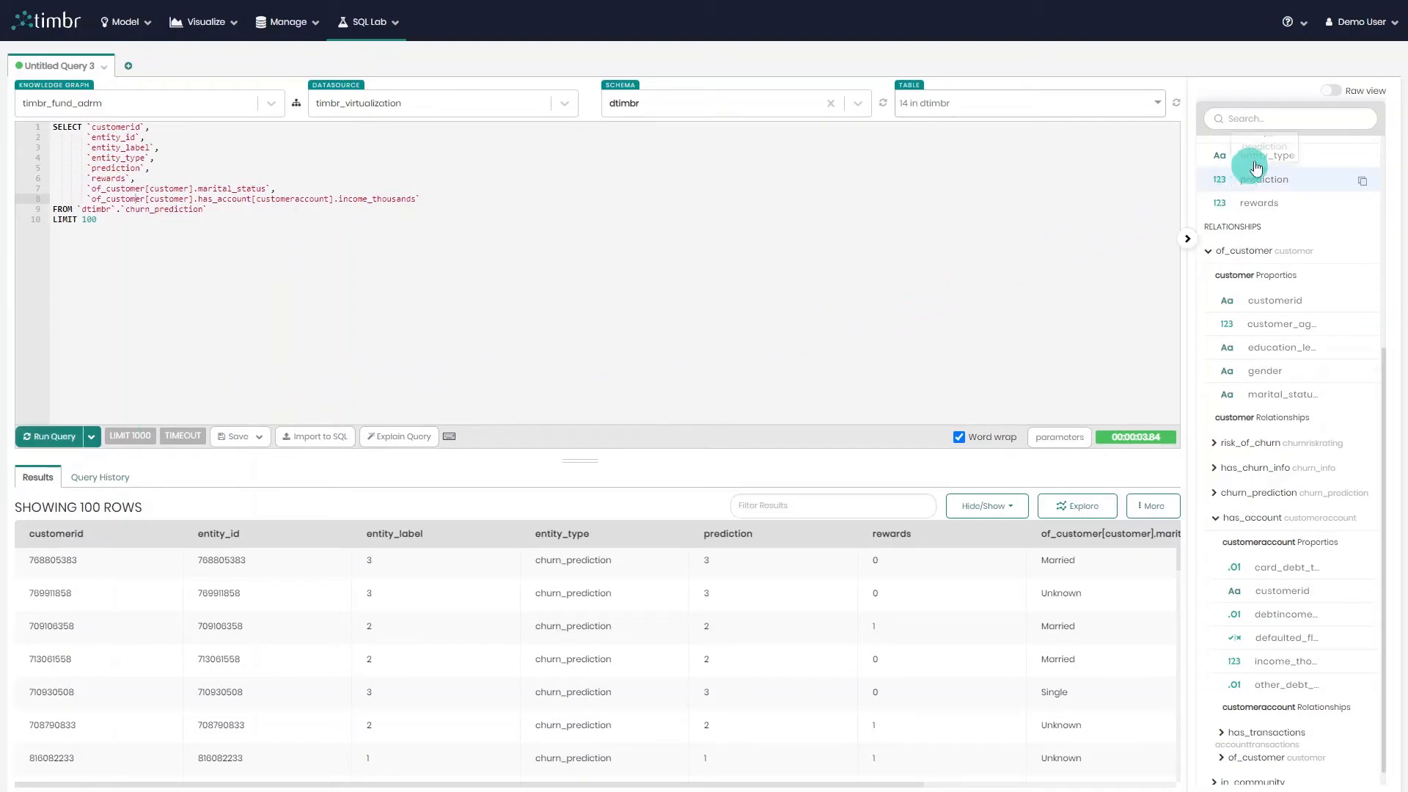
- Hide the table properties pane and bring it back
left_click(1284, 119)
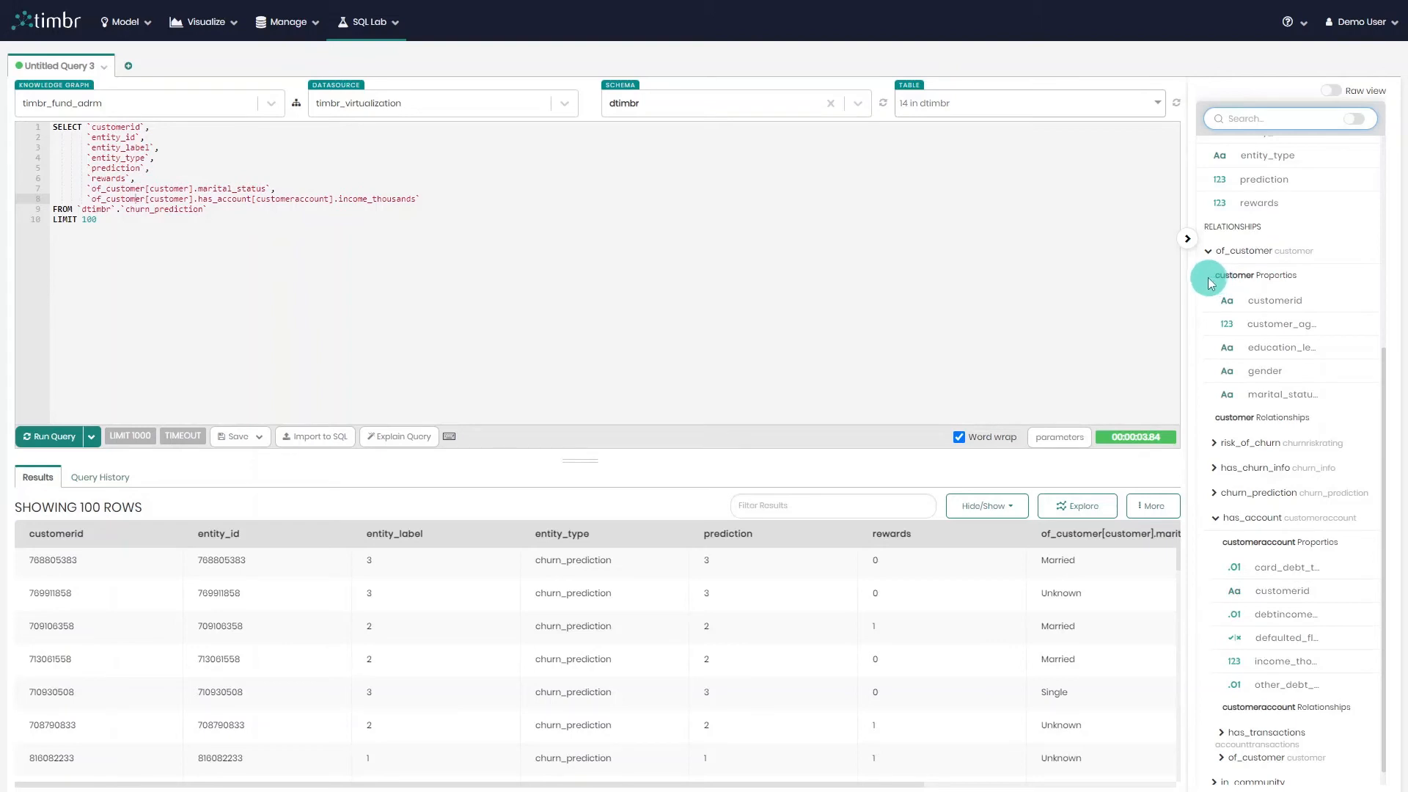
left_click(1187, 239)
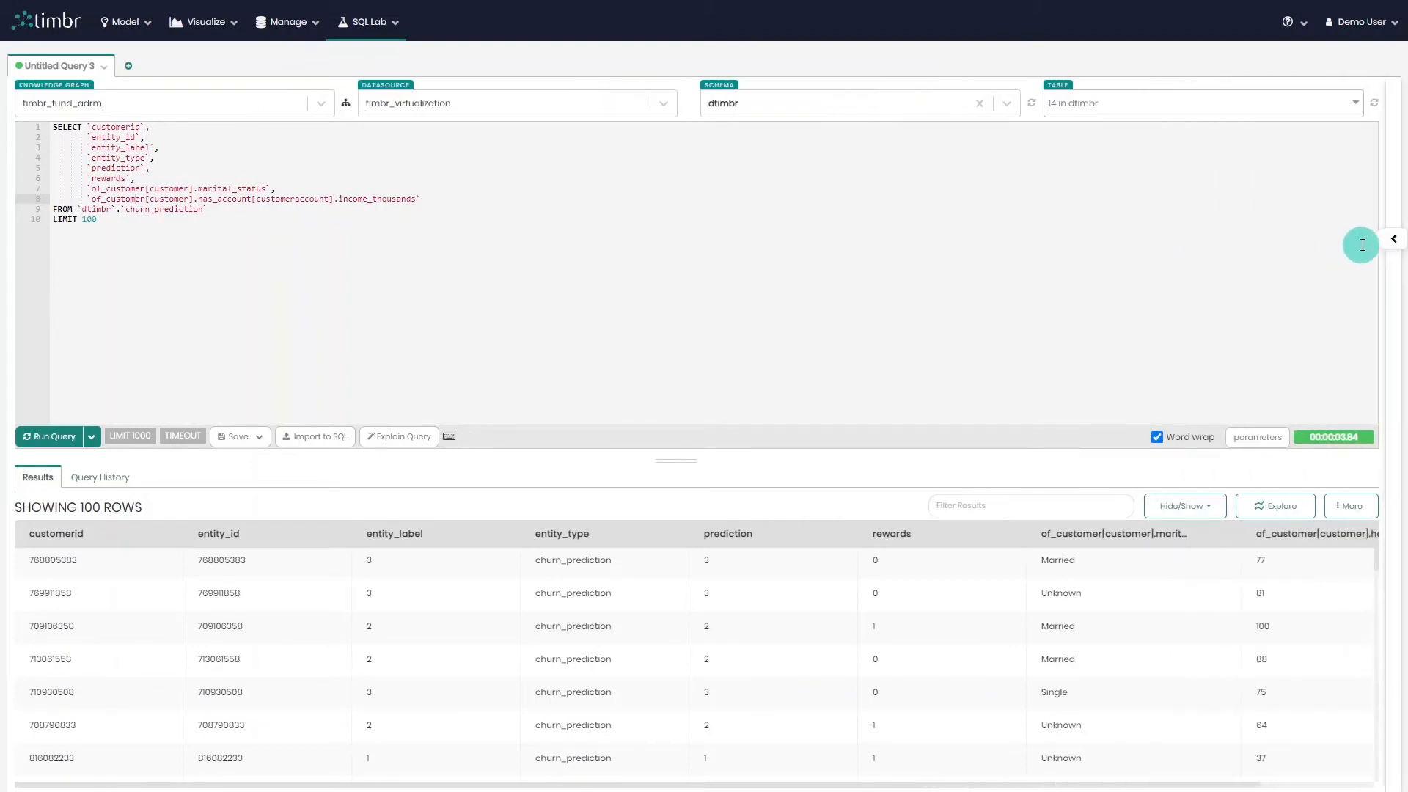
left_click(1394, 239)
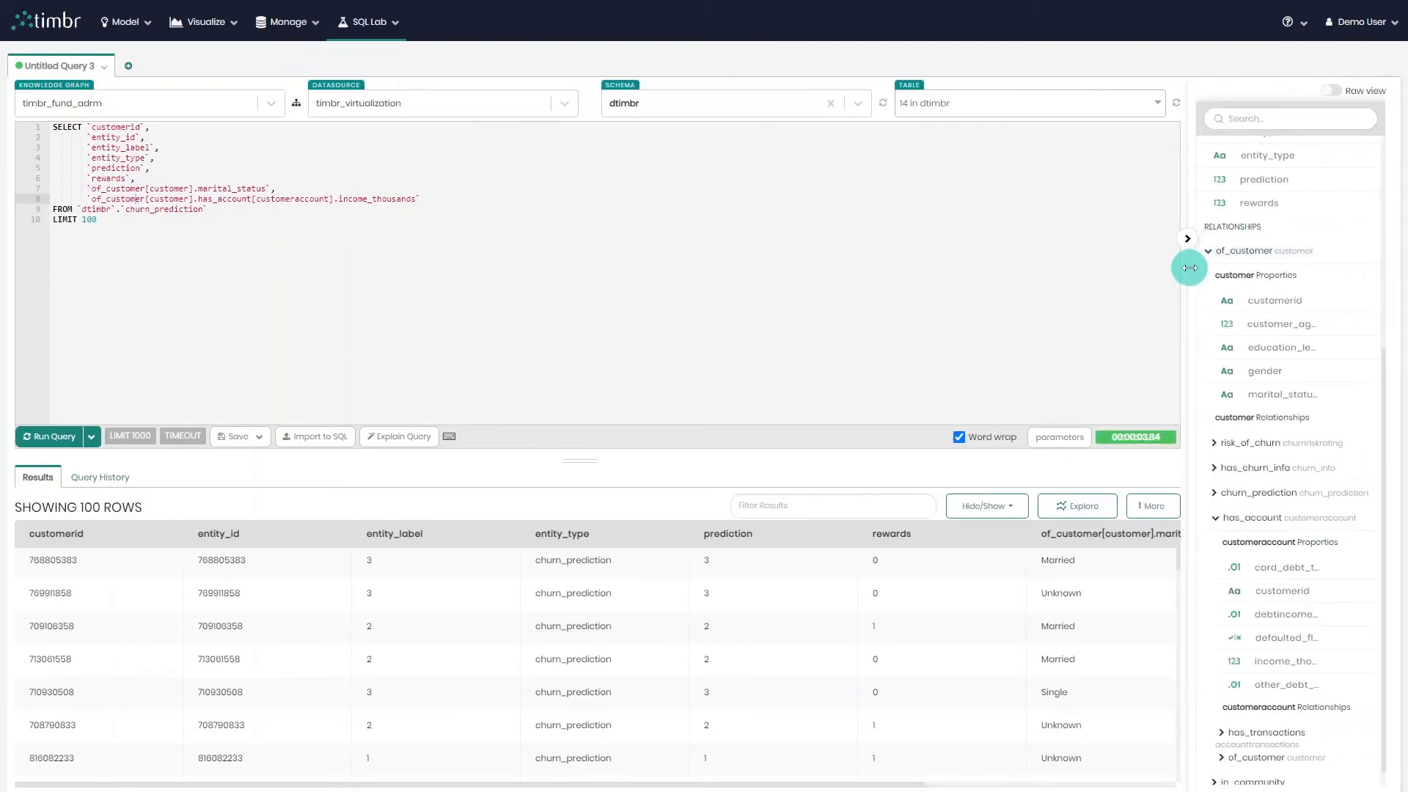
- Widen the table properties pane slightly and enlarge the results area by shrinking the query editor's height
left_click_drag(1189, 267, 1168, 295)
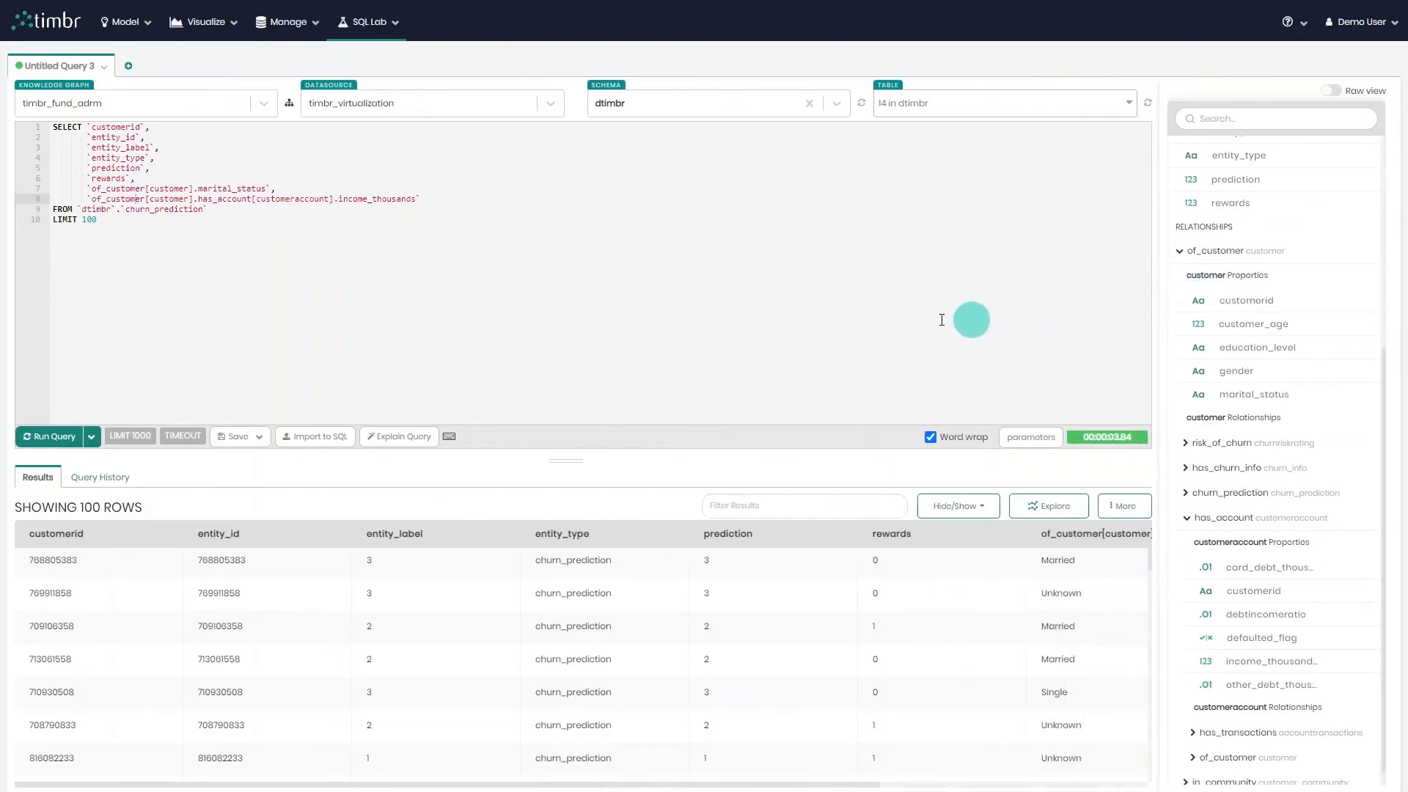
left_click_drag(566, 459, 539, 283)
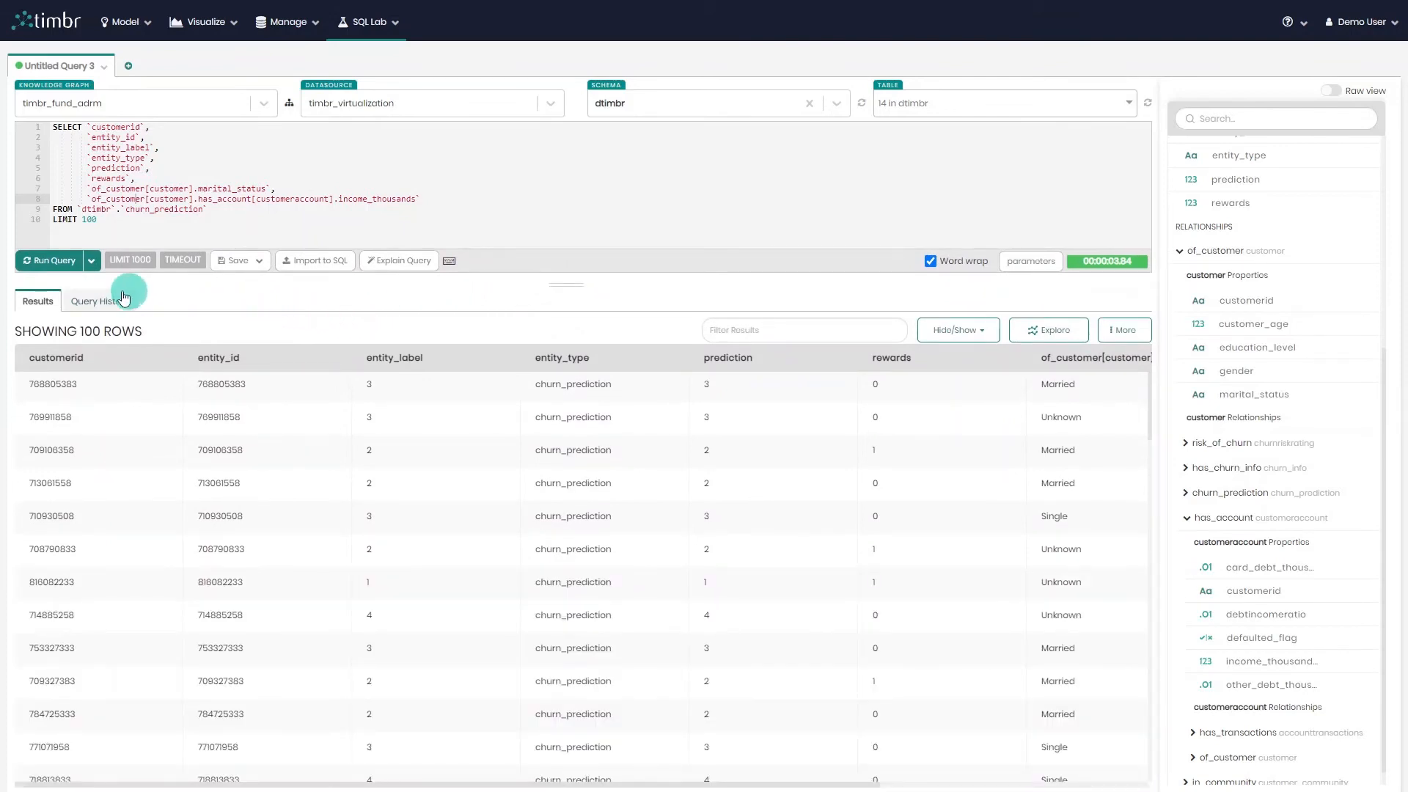
- Examine the query's run-and-download option, its row limit and its timeout setting
left_click(91, 261)
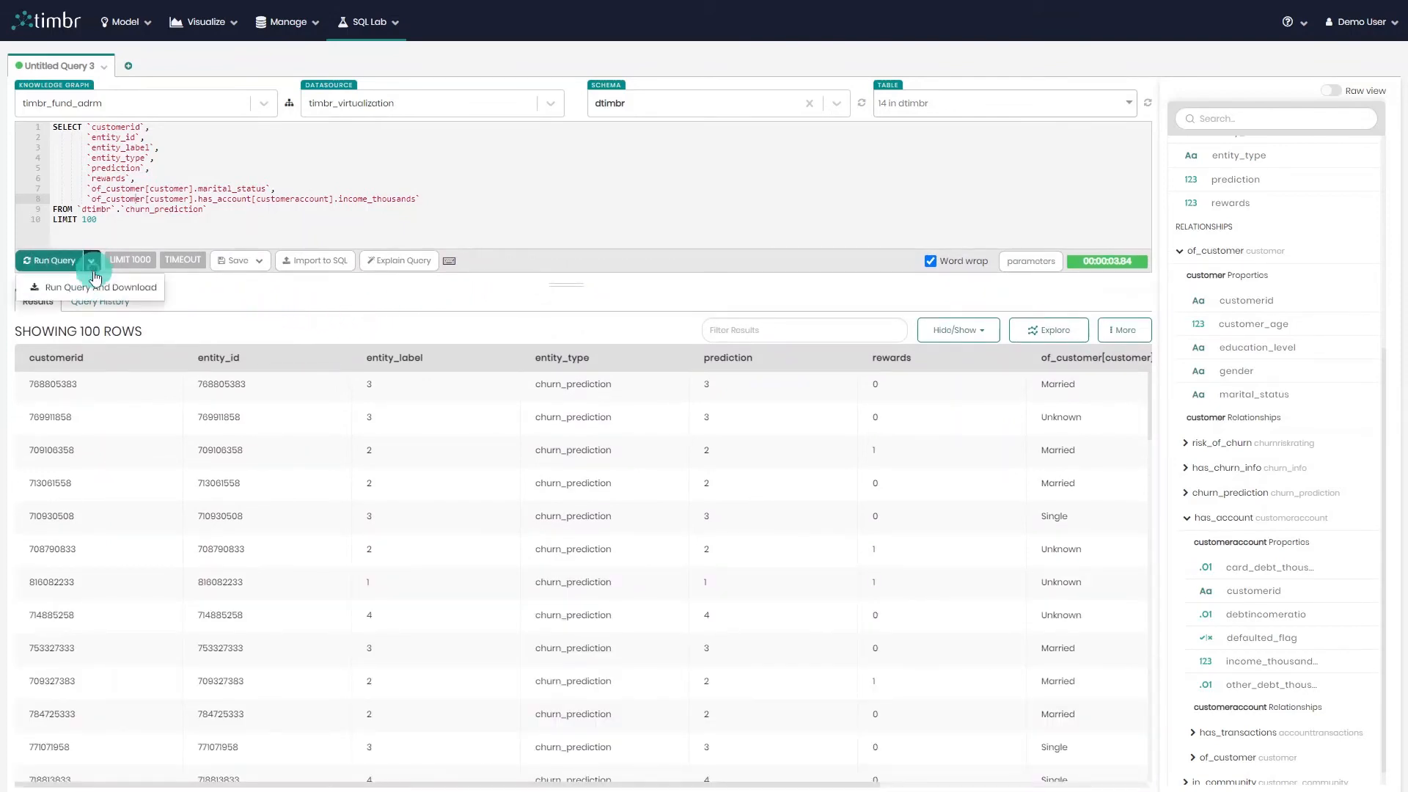
left_click(132, 261)
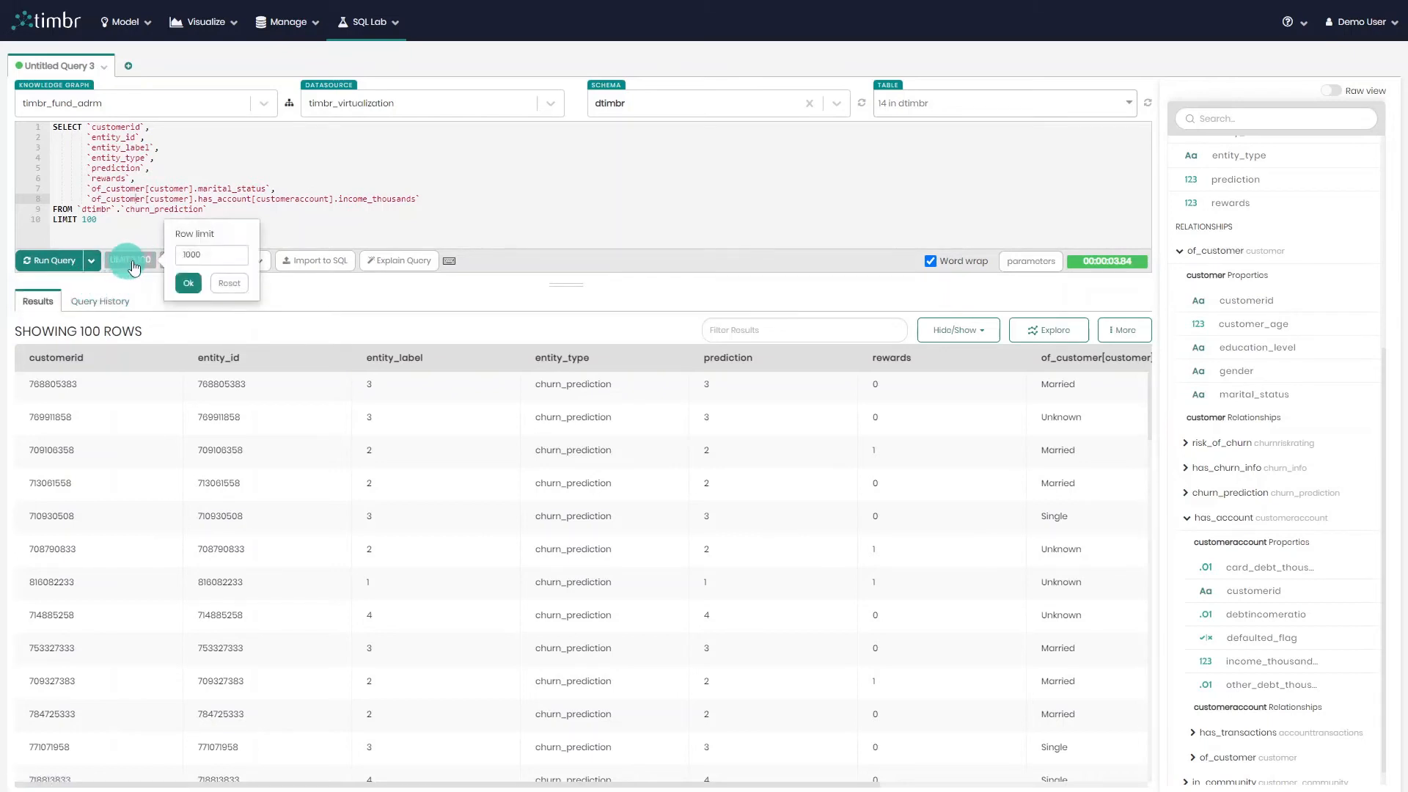
left_click(187, 287)
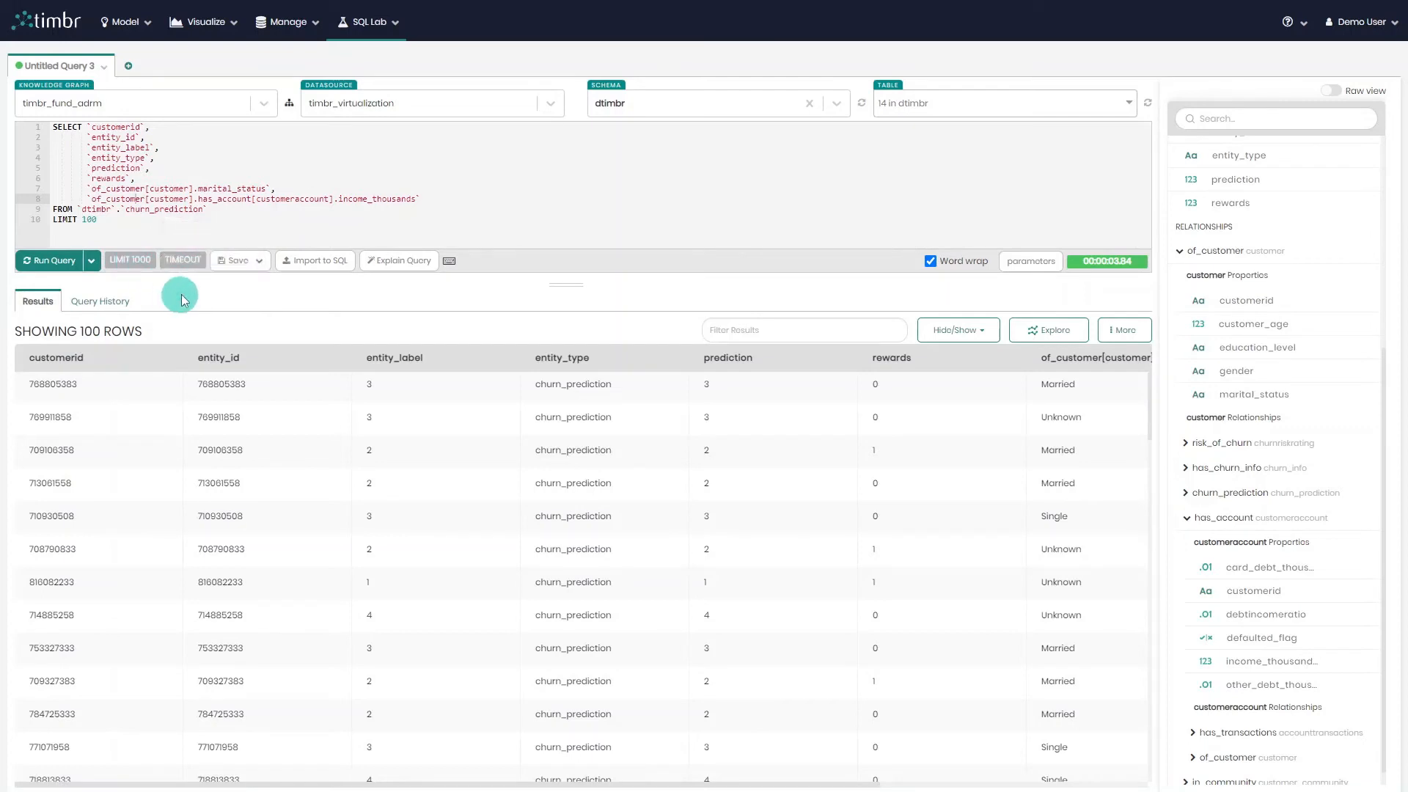
left_click(183, 263)
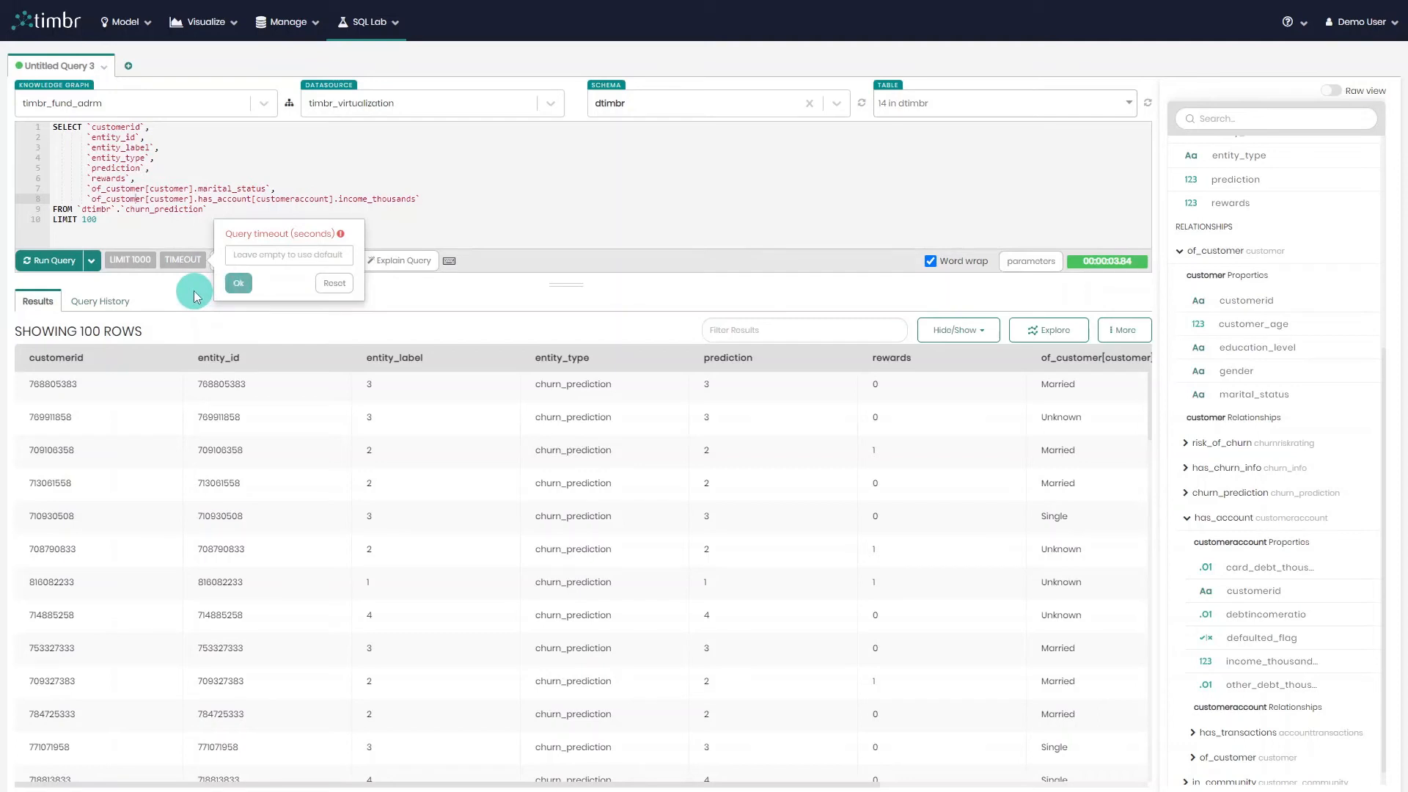
left_click(194, 291)
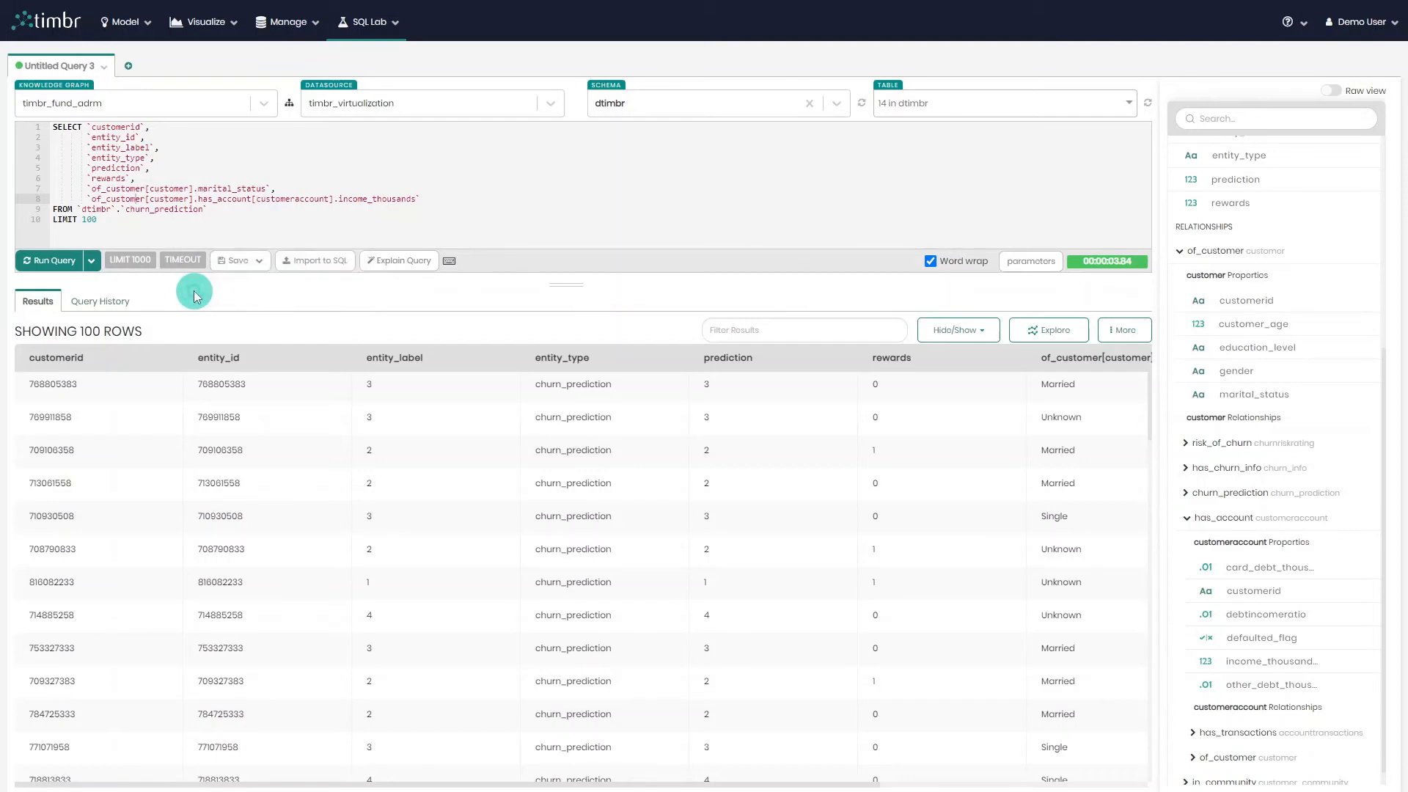
- Examine the options for saving the query and the dialog for importing a CSV file to SQL
left_click(260, 263)
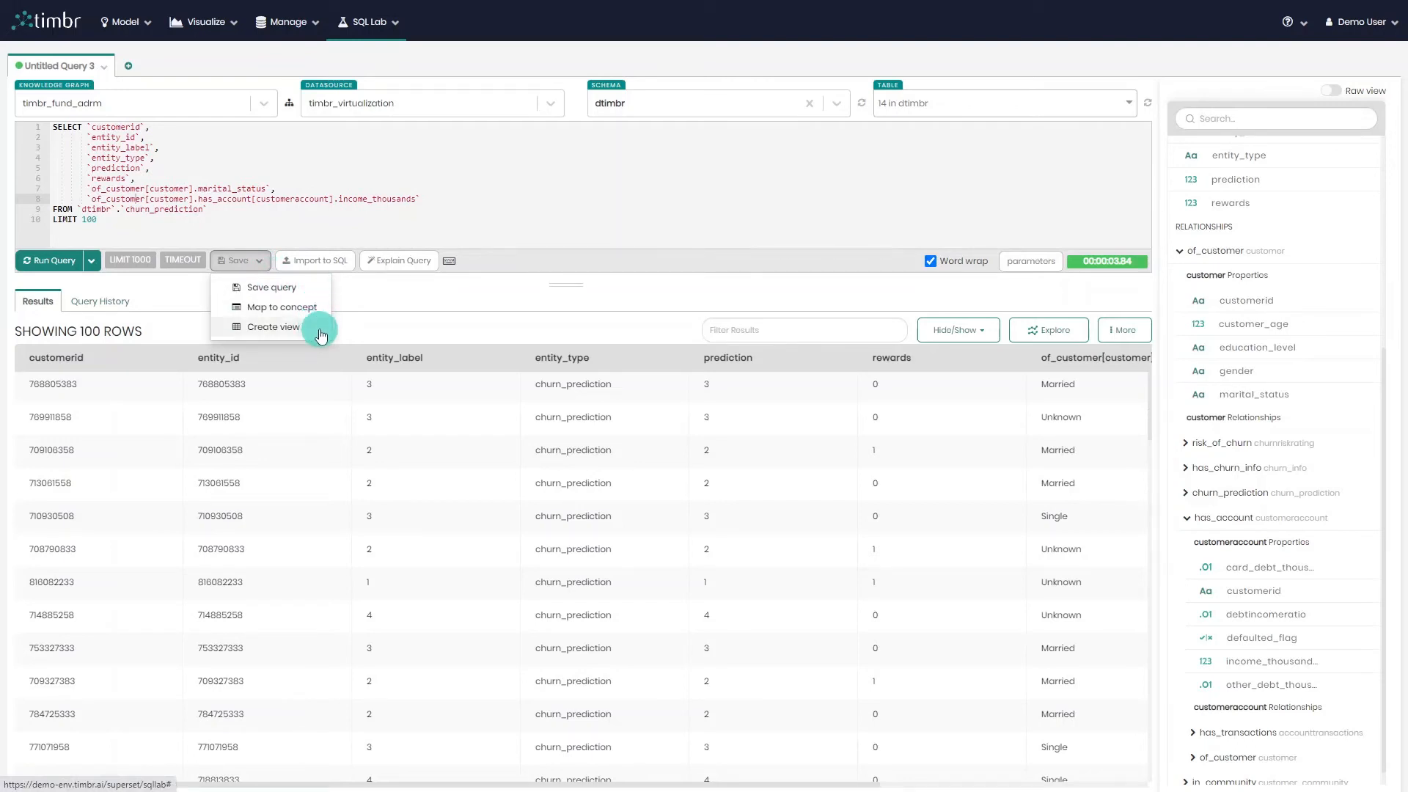
left_click(366, 304)
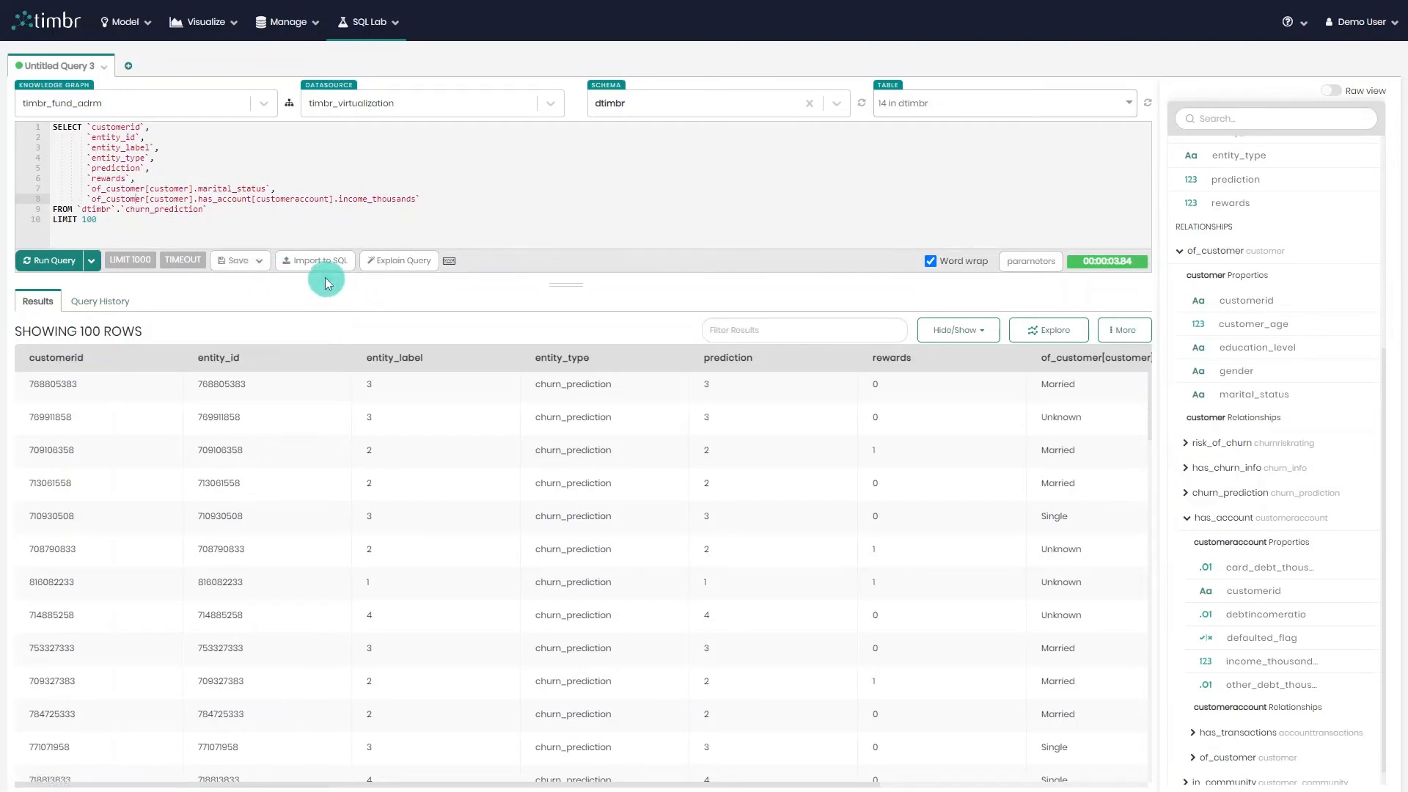
left_click(327, 268)
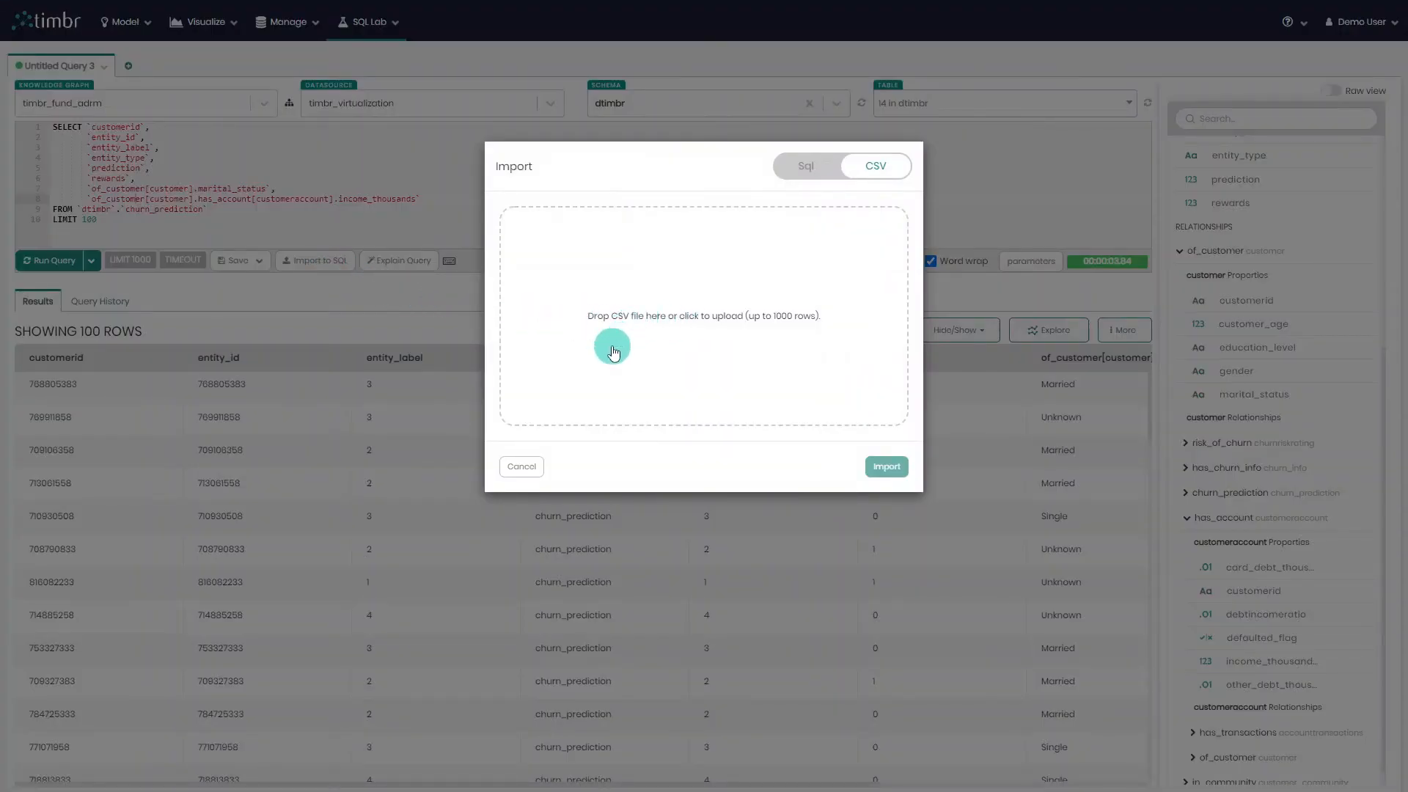
left_click(525, 466)
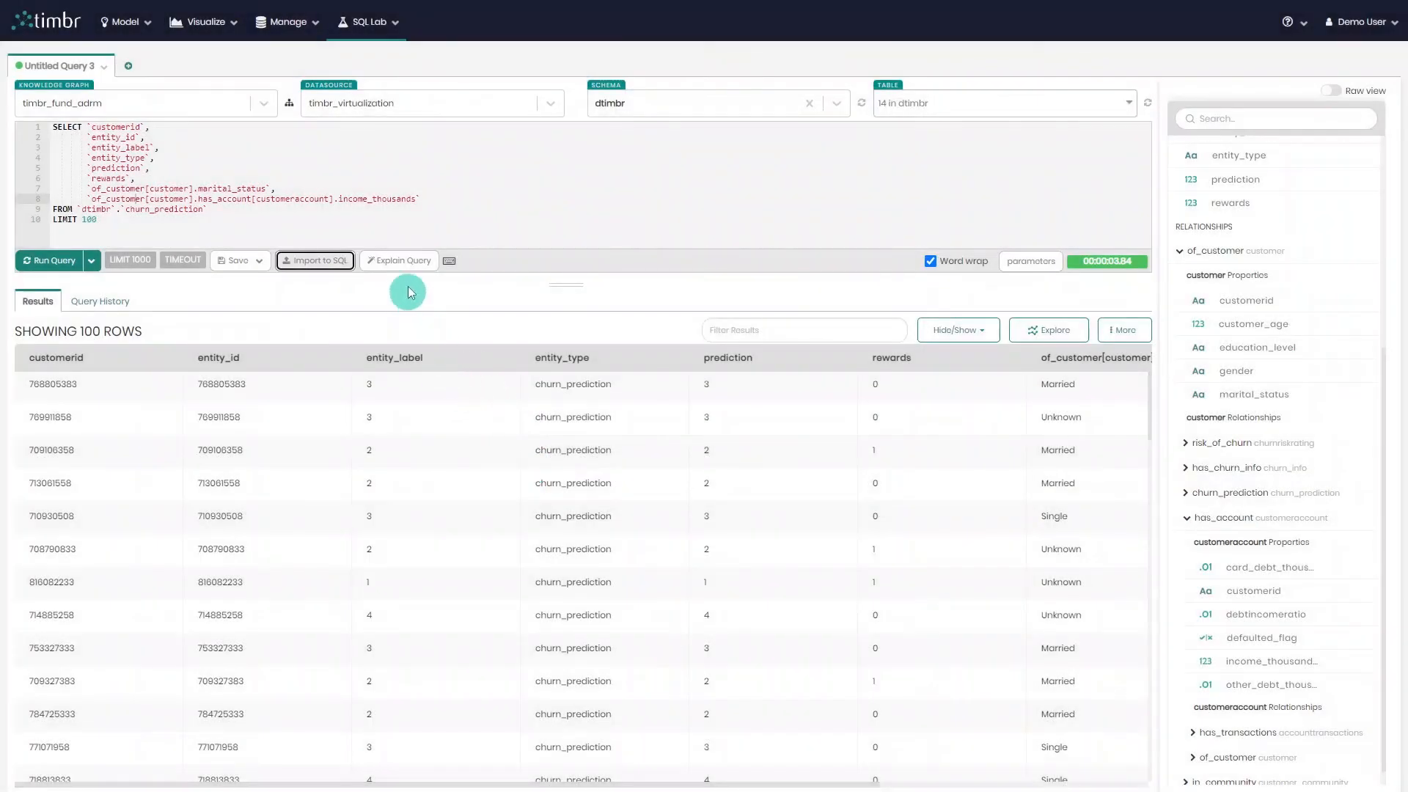
- Display the Explain Query output to examine the SQL generated for the current query
left_click(419, 263)
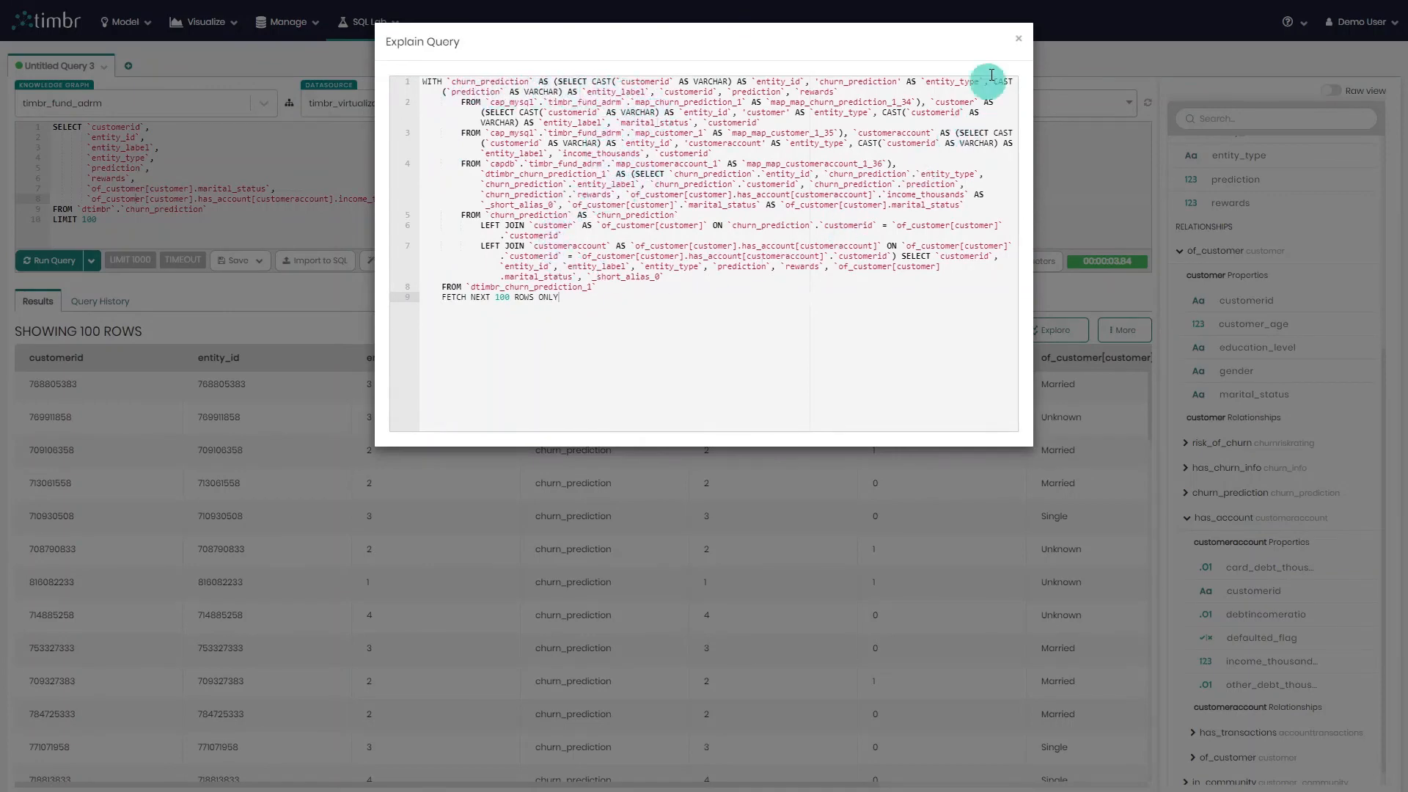
left_click(1018, 38)
left_click(452, 264)
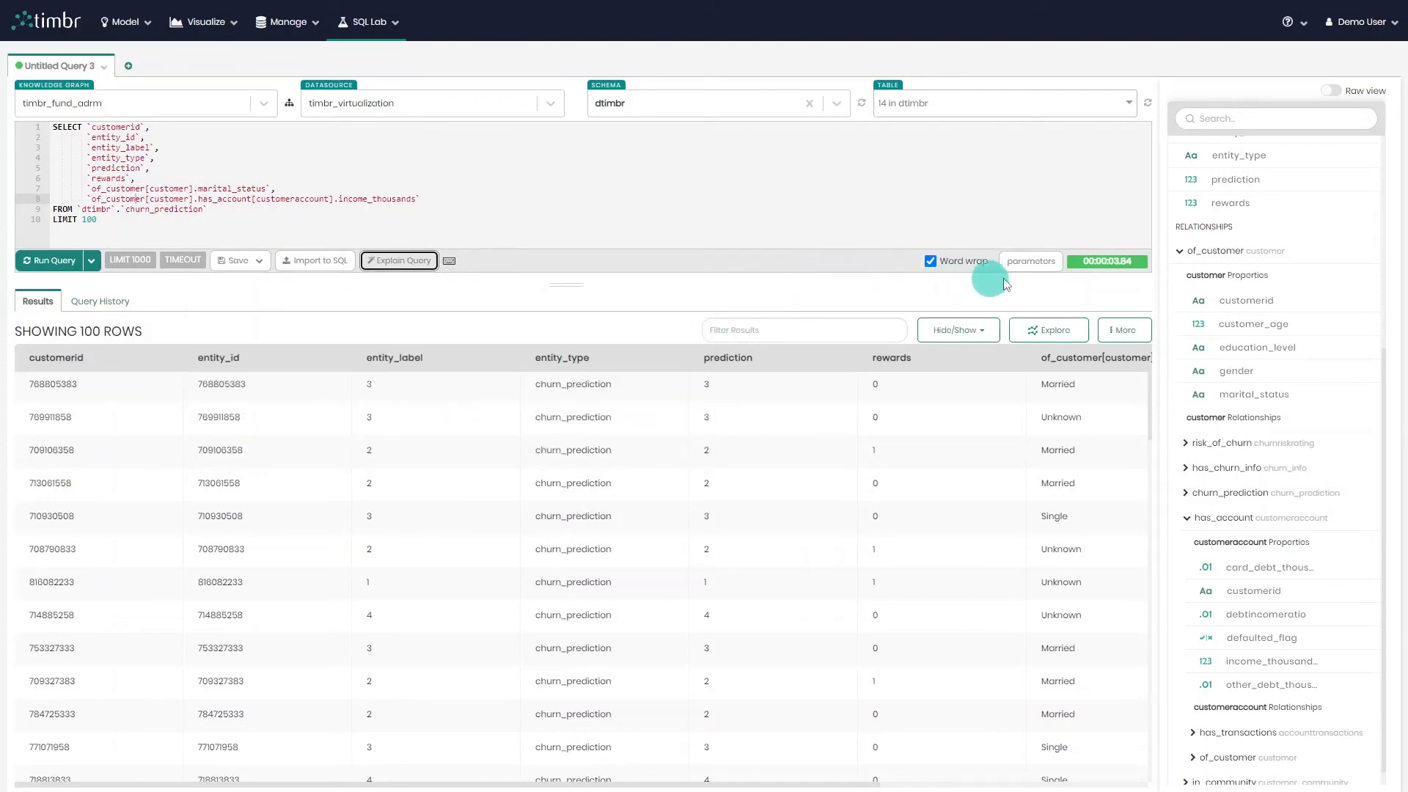
- Examine the query's template parameters and look through the result rows
left_click(1031, 262)
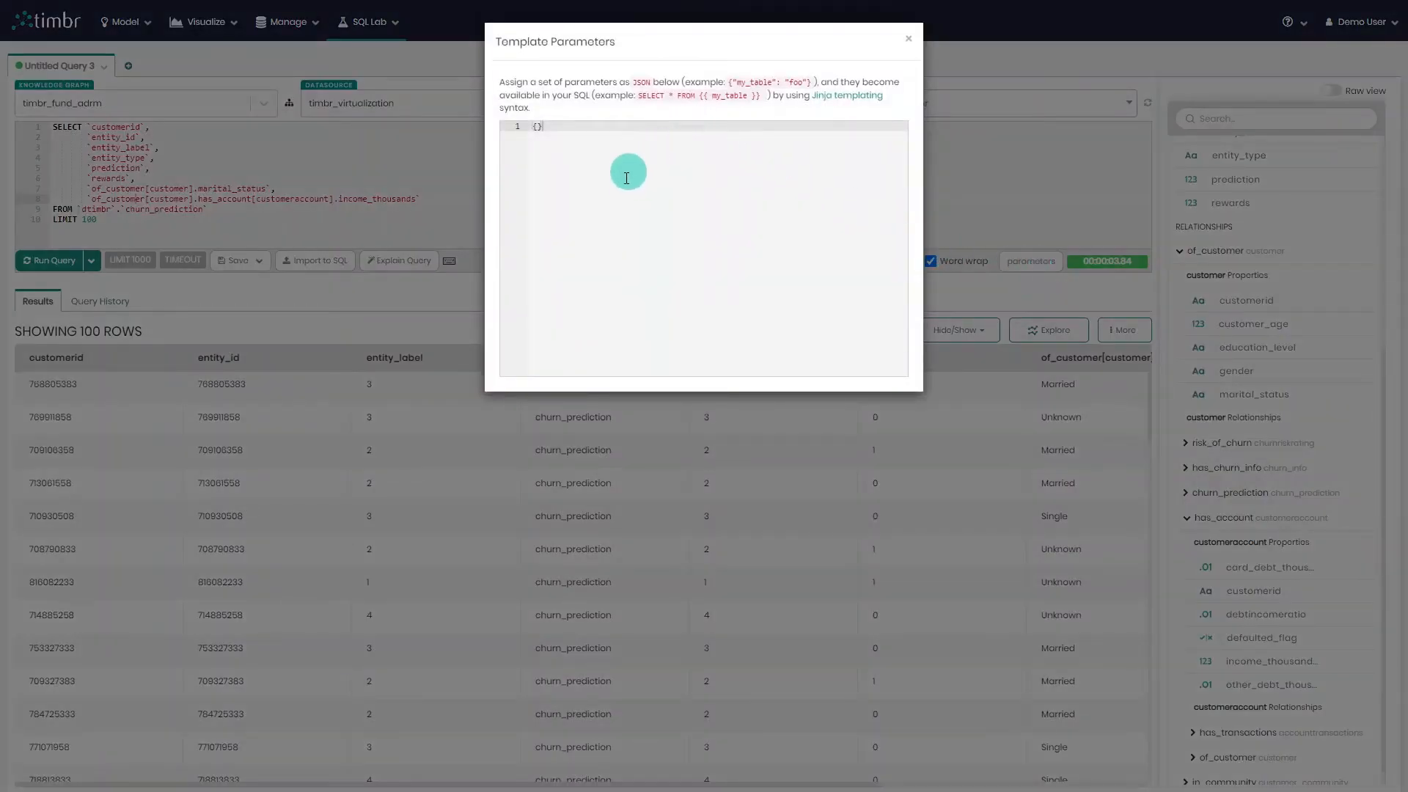
left_click(908, 40)
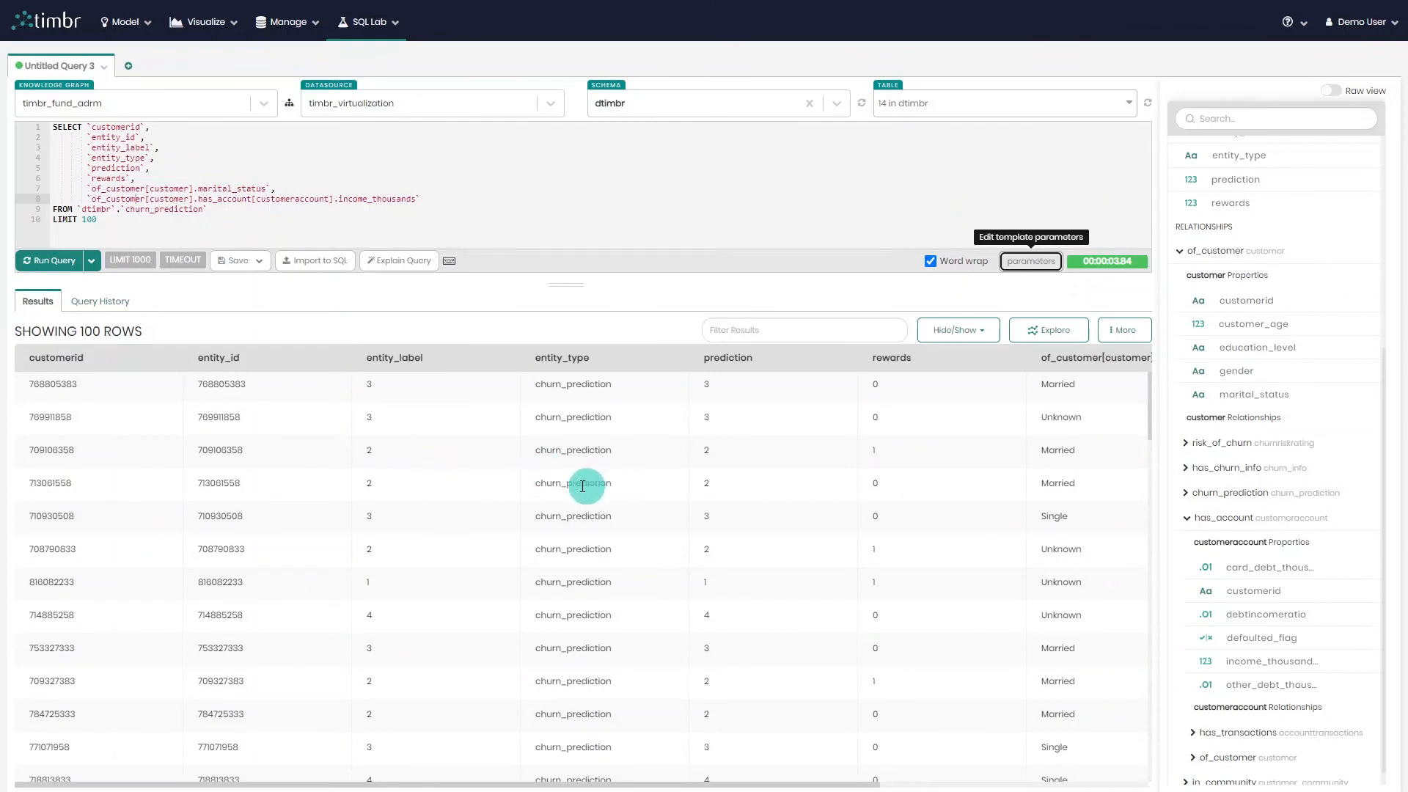
scroll(506, 512, "down", 5)
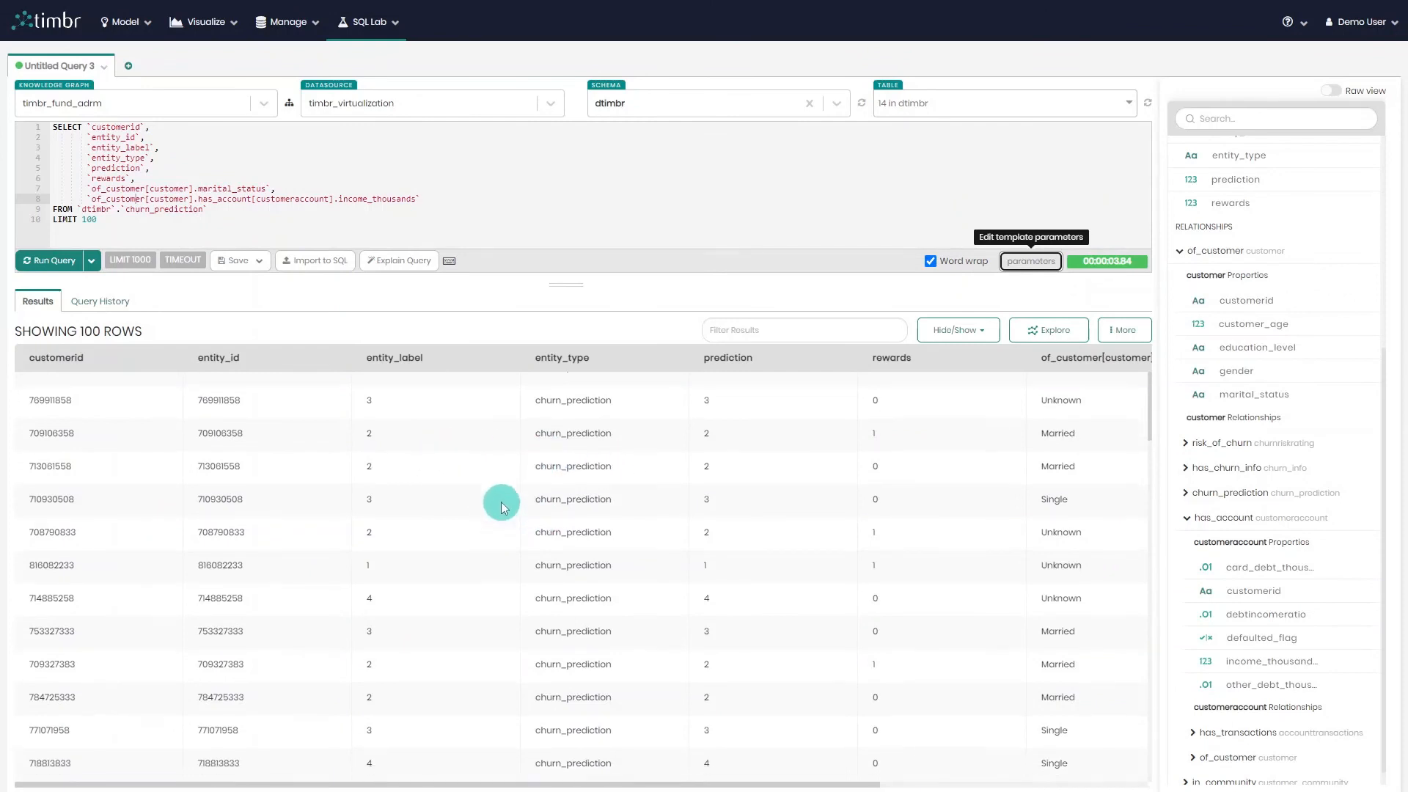
- Sort the query results by entity_label in descending order and hide the entity_label column
scroll(502, 514, "up", 5)
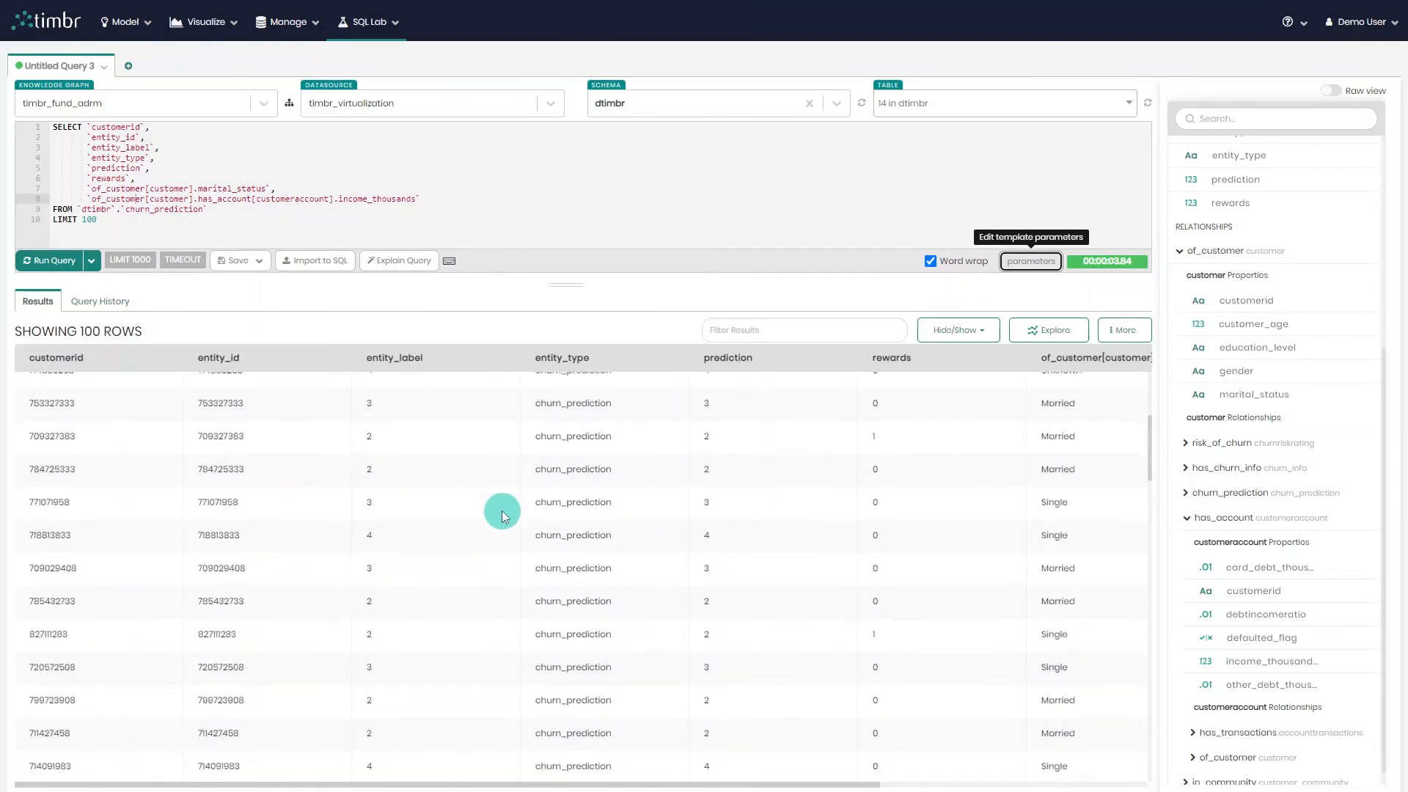
left_click(447, 365)
left_click(440, 365)
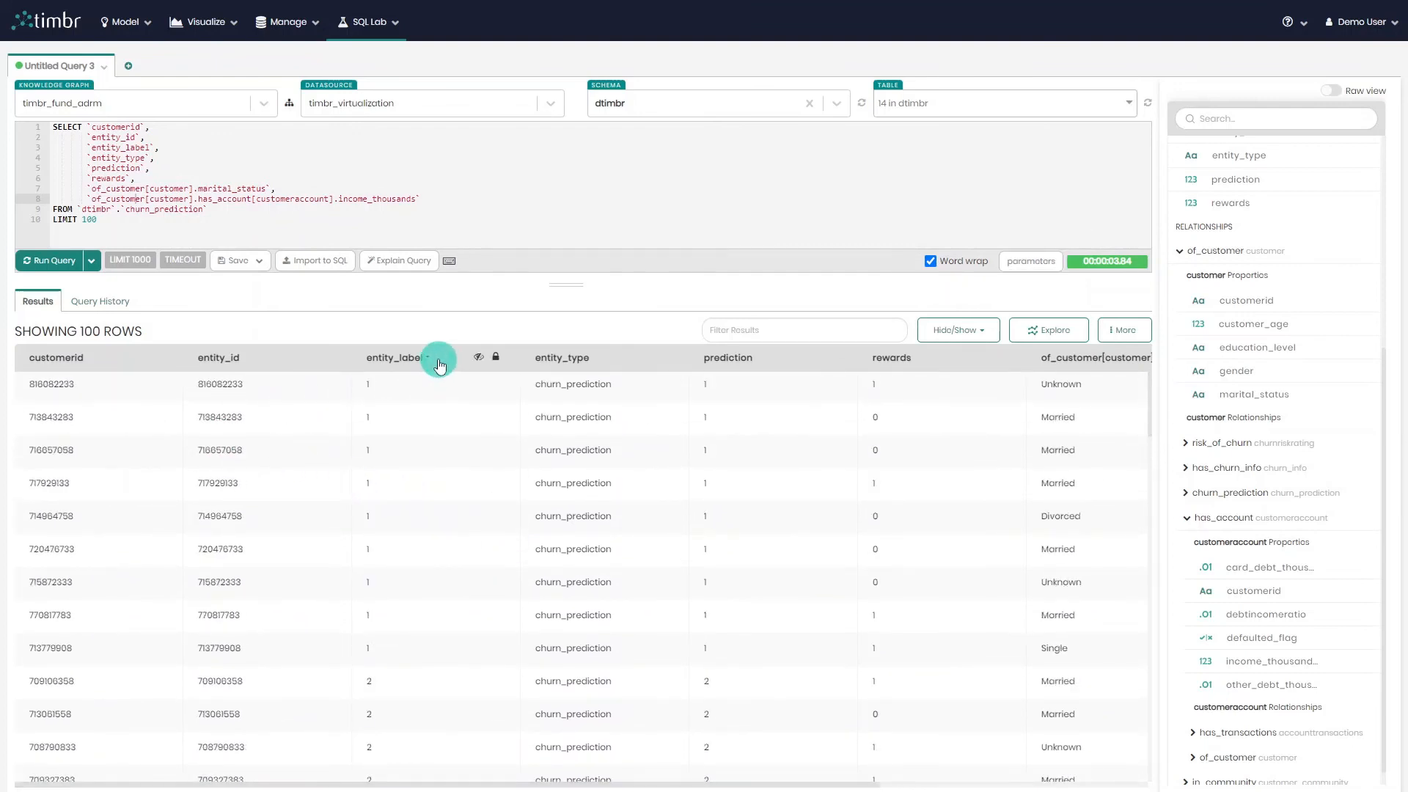
left_click(478, 365)
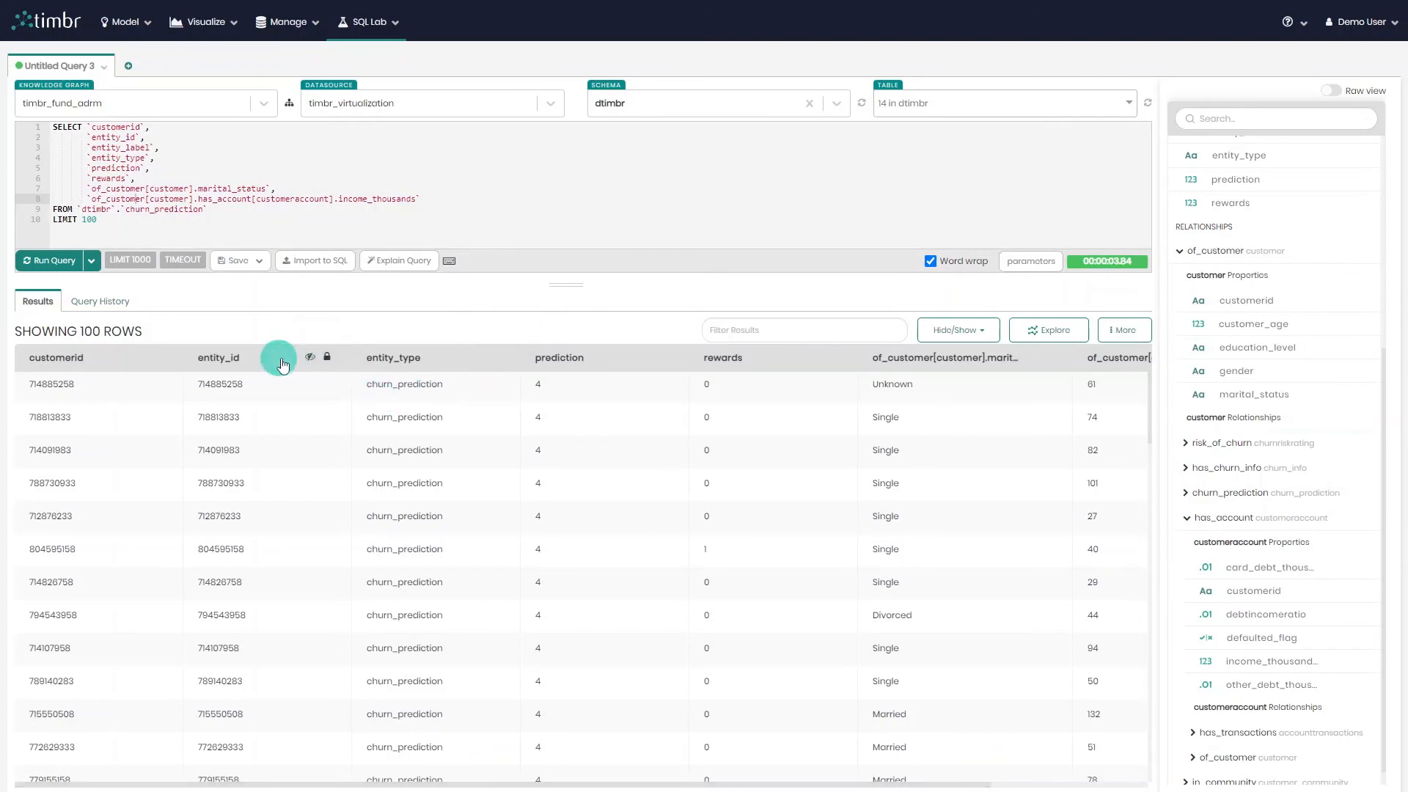
- Move the entity_id column to follow entity_type and filter the results by "single"
mouse_move(282, 362)
left_mouse_down()
mouse_move(484, 372)
mouse_move(472, 358)
left_mouse_up()
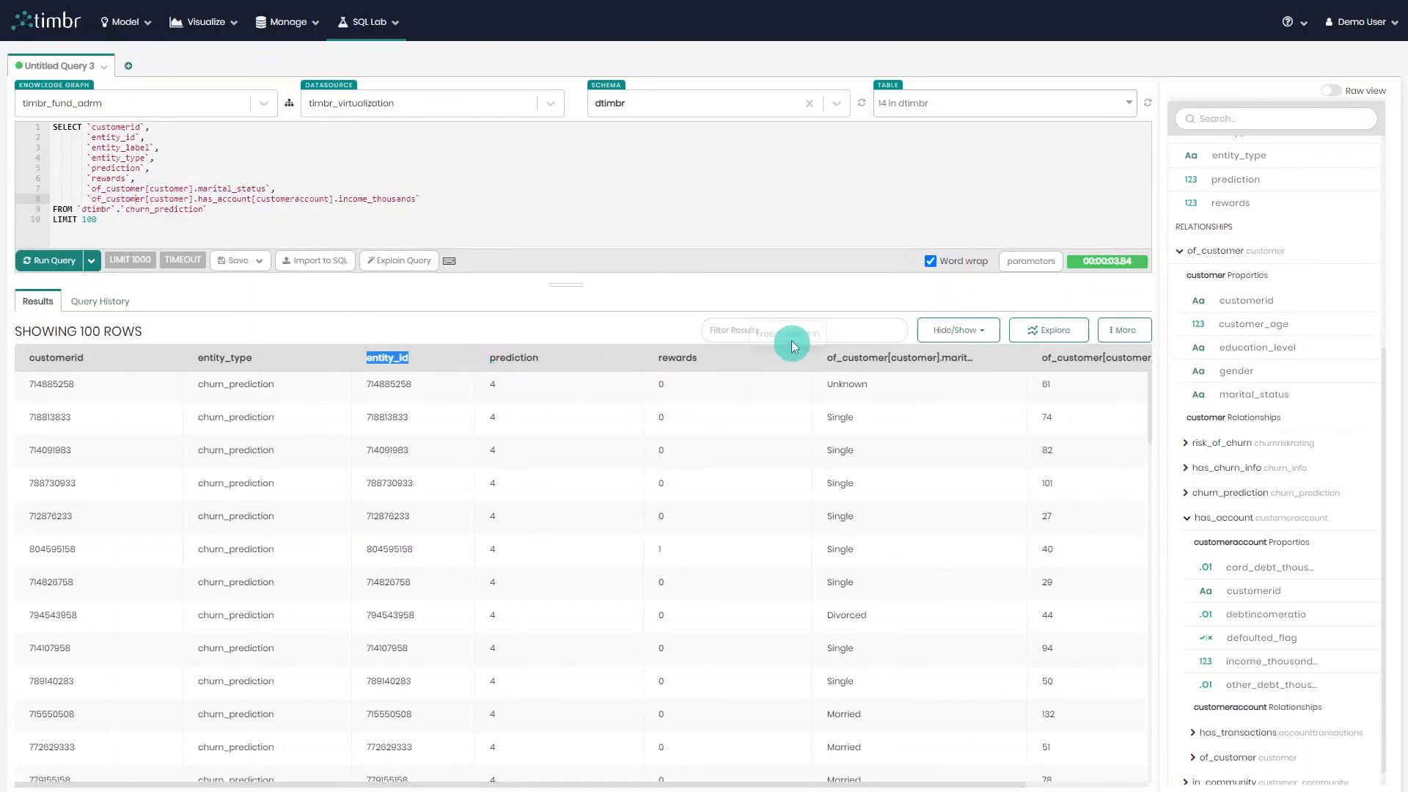
left_click(833, 330)
type("single")
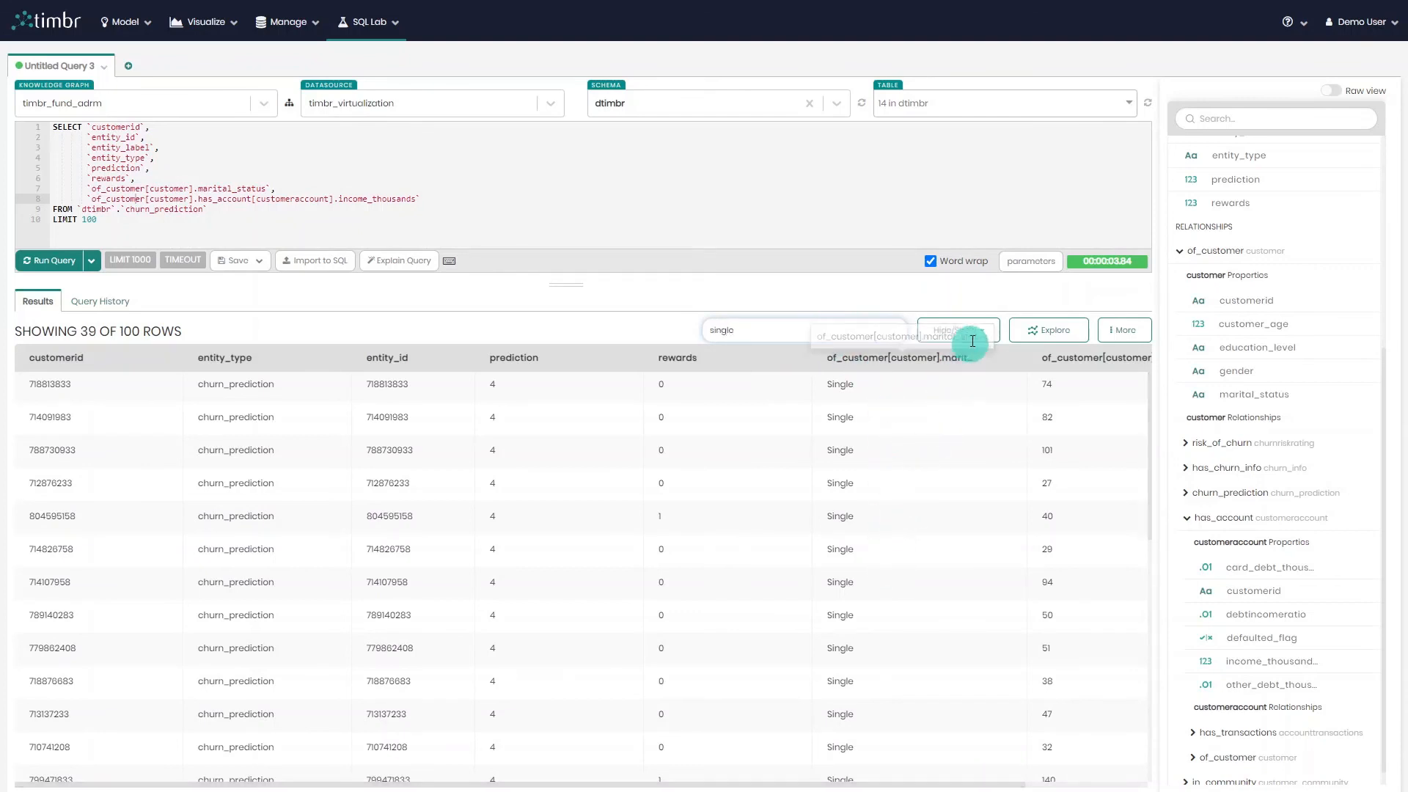
- Limit the displayed result columns to customerid, entity_id and entity_label, and show the column statistics
left_click(979, 334)
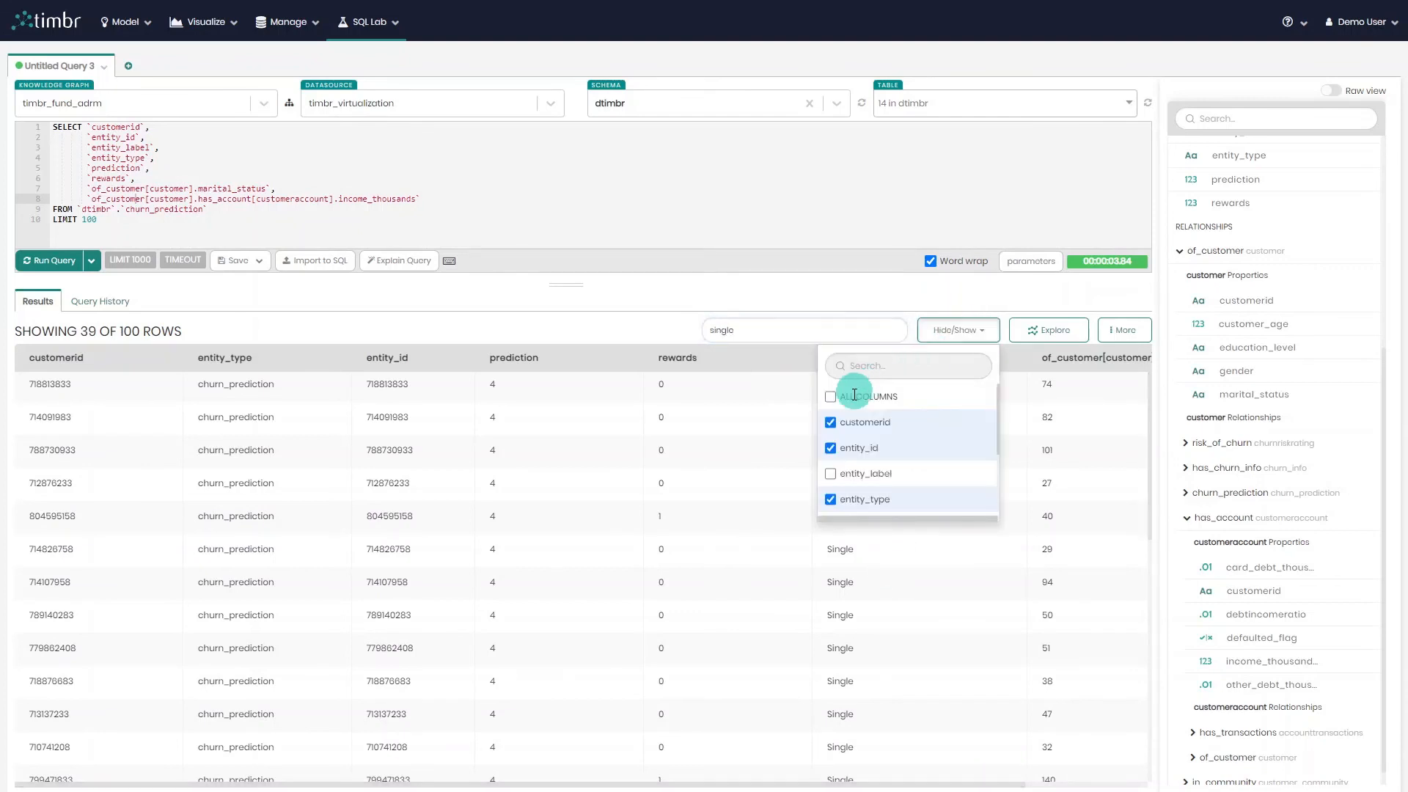
left_click(832, 397)
left_click(832, 398)
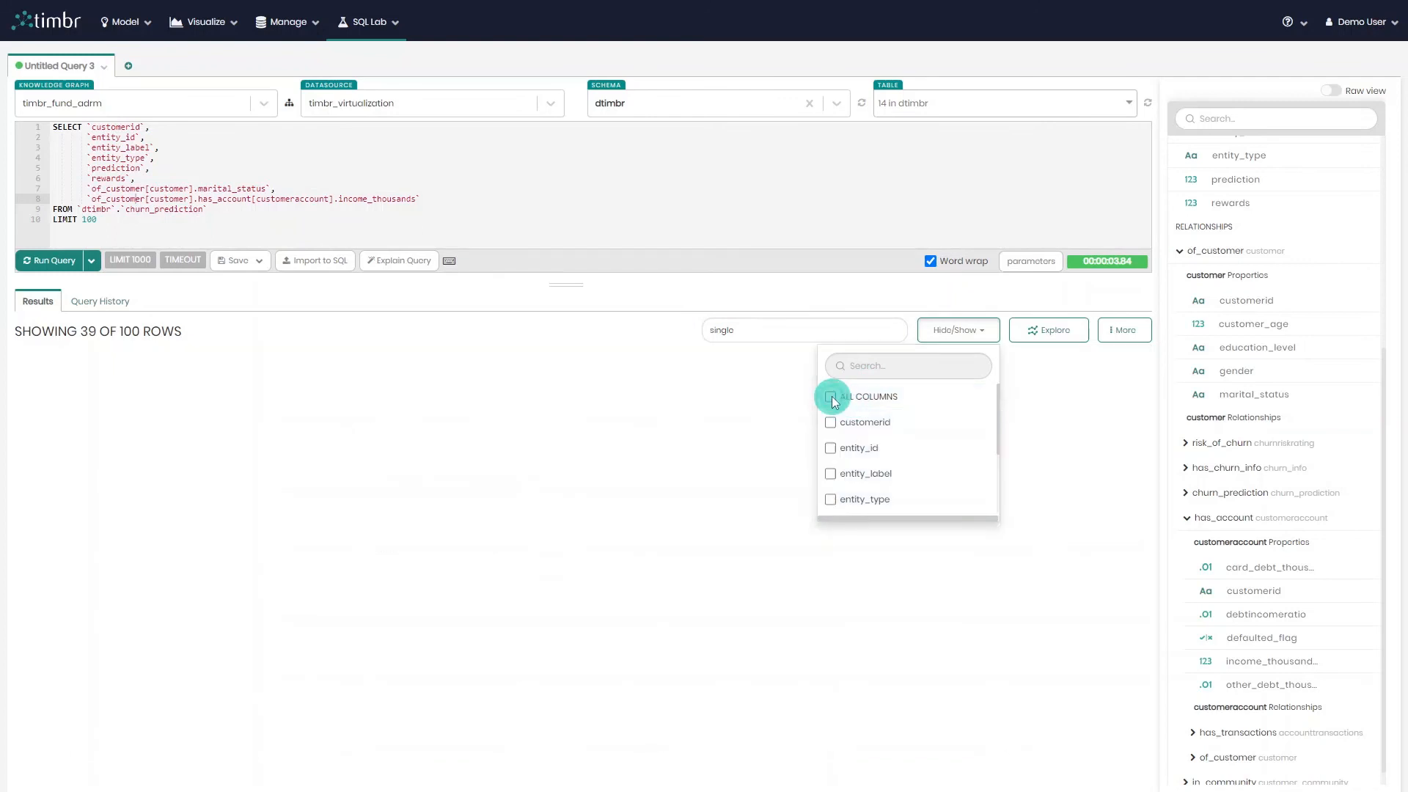
left_click(831, 423)
left_click(831, 449)
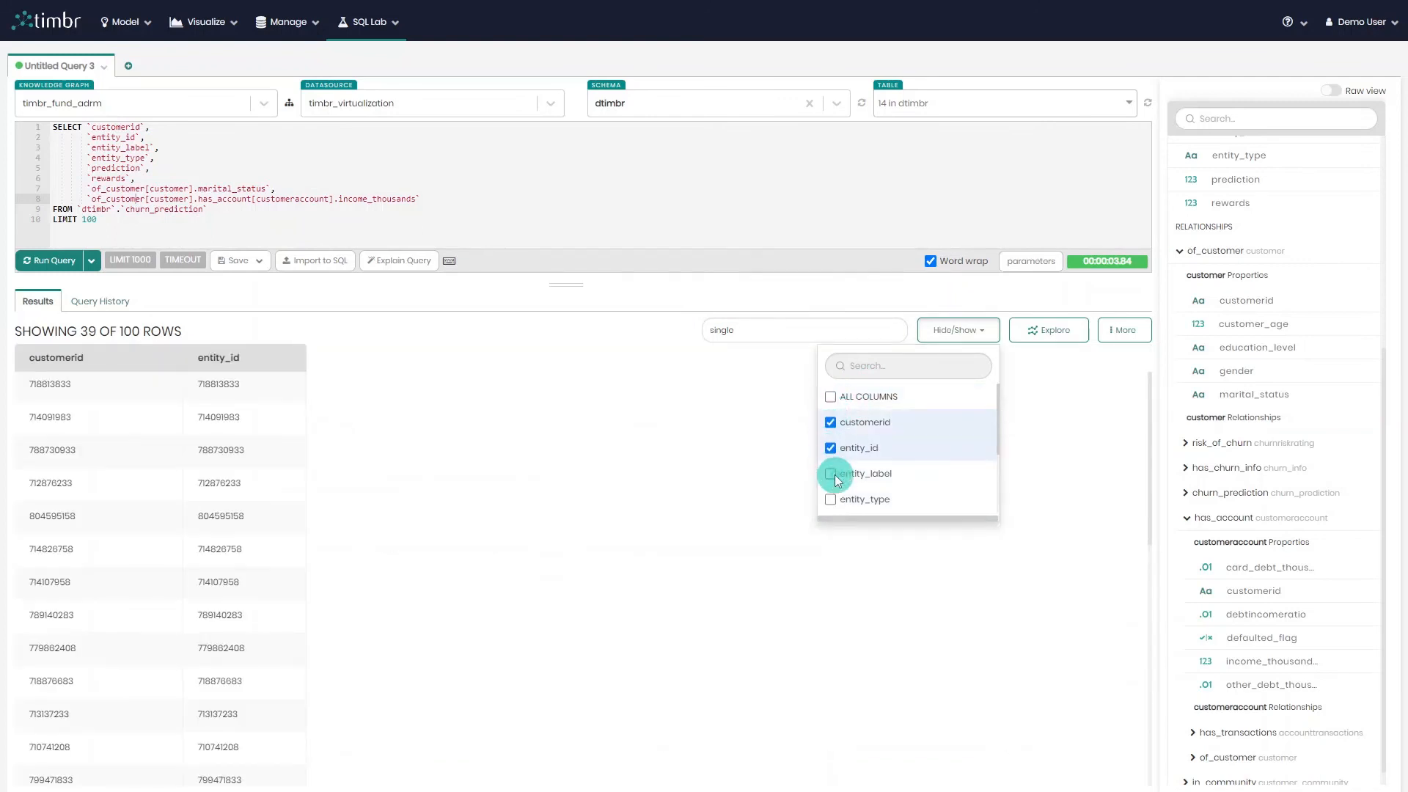
left_click(831, 474)
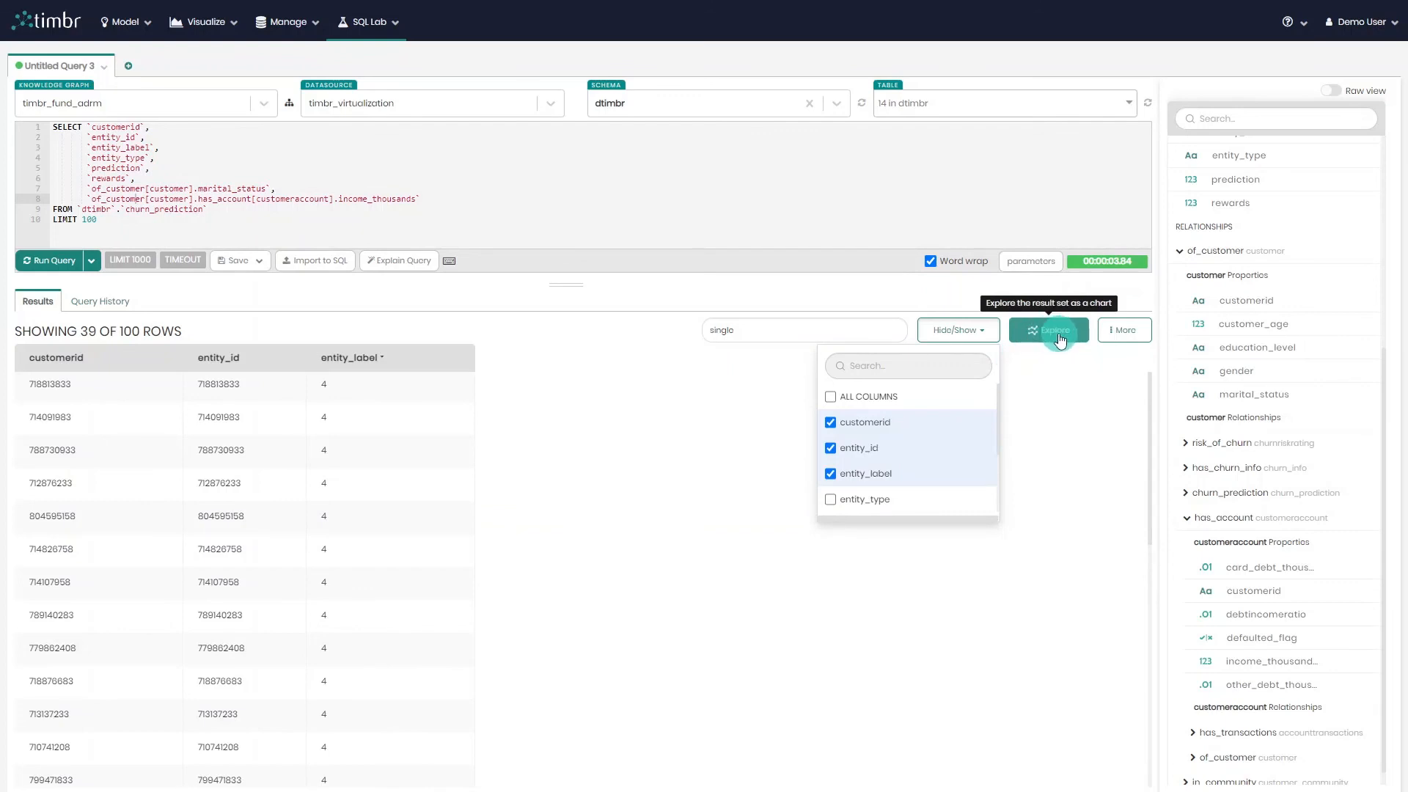
left_click(1130, 341)
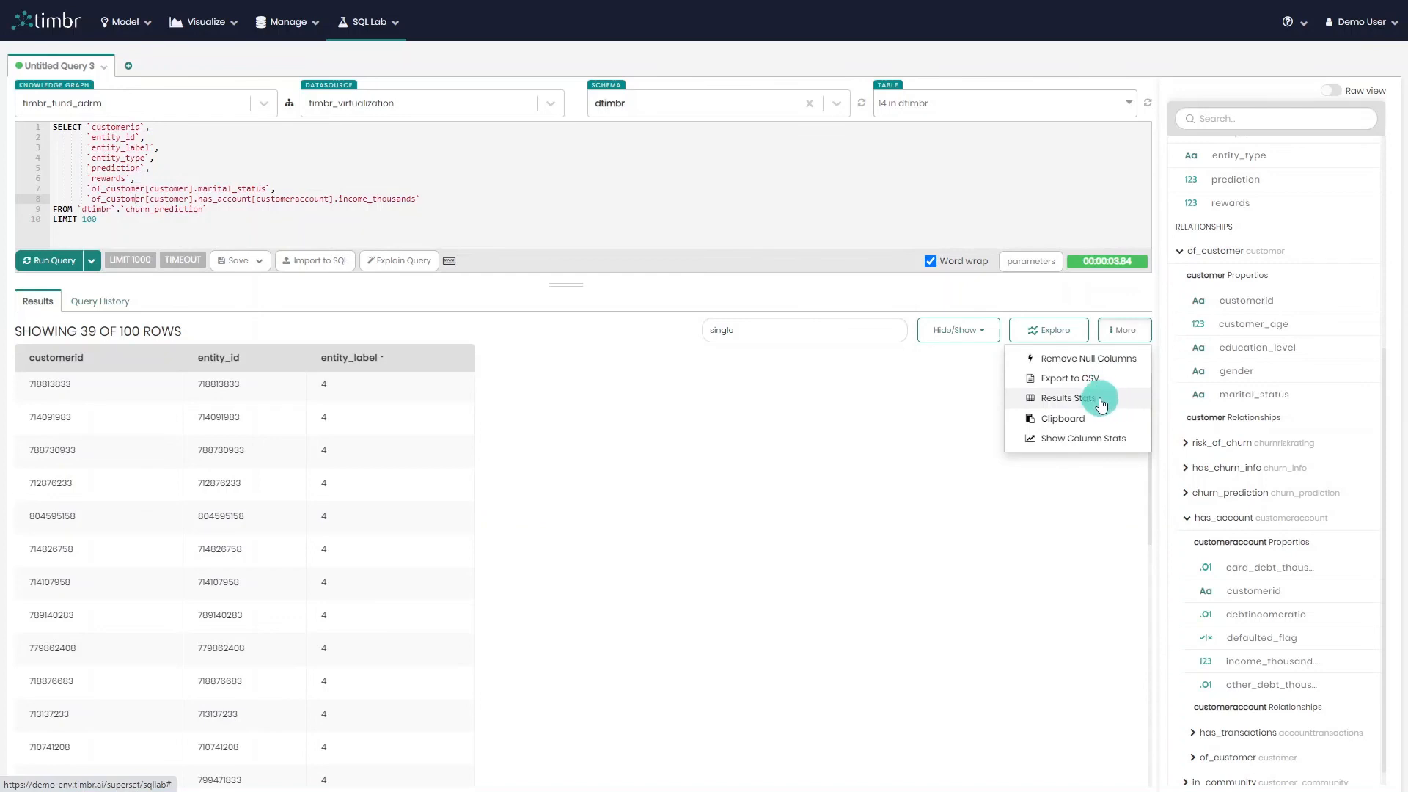
left_click(1092, 444)
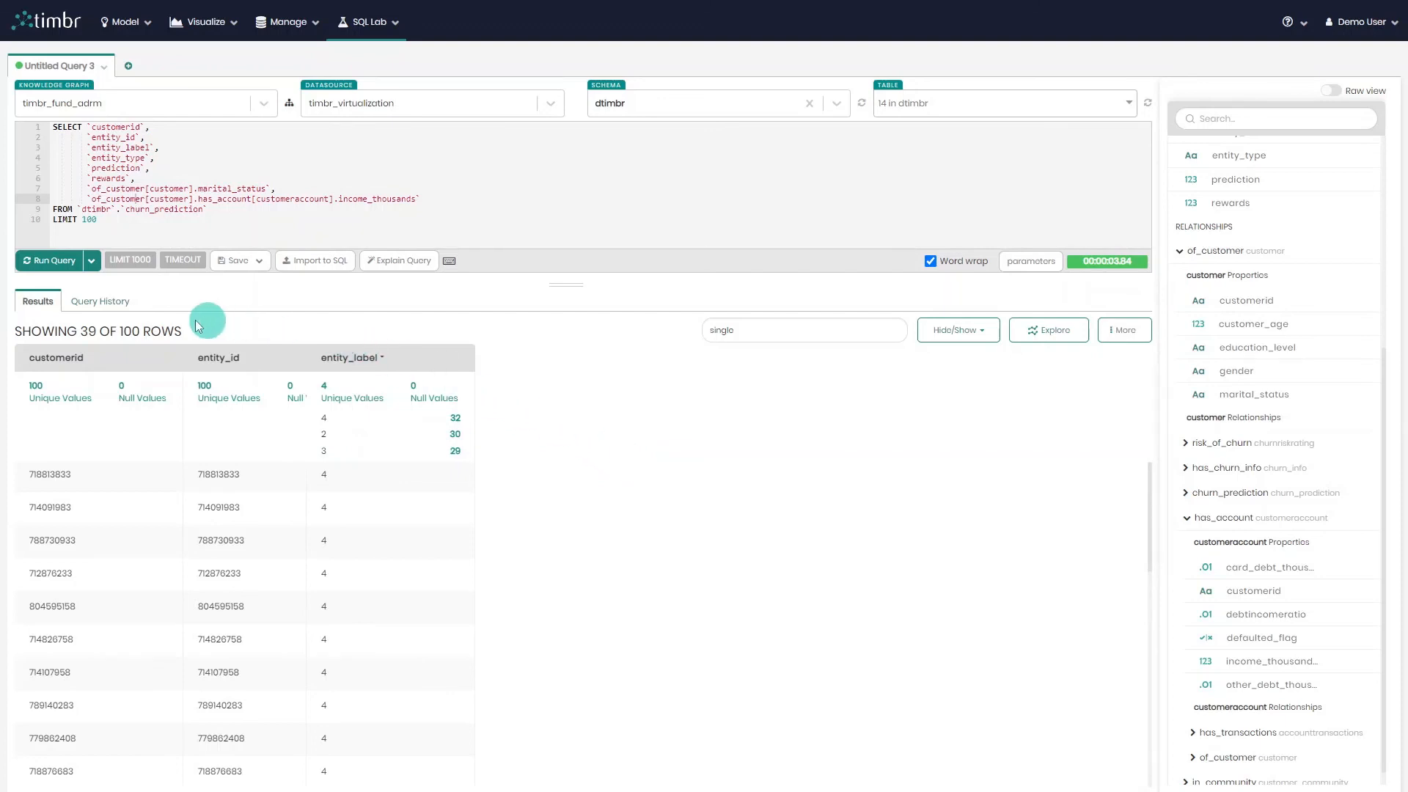
- Rerun the 4:32:38 PM query from the query history and enlarge its results area, collapsing the selected-tables area
left_click(114, 308)
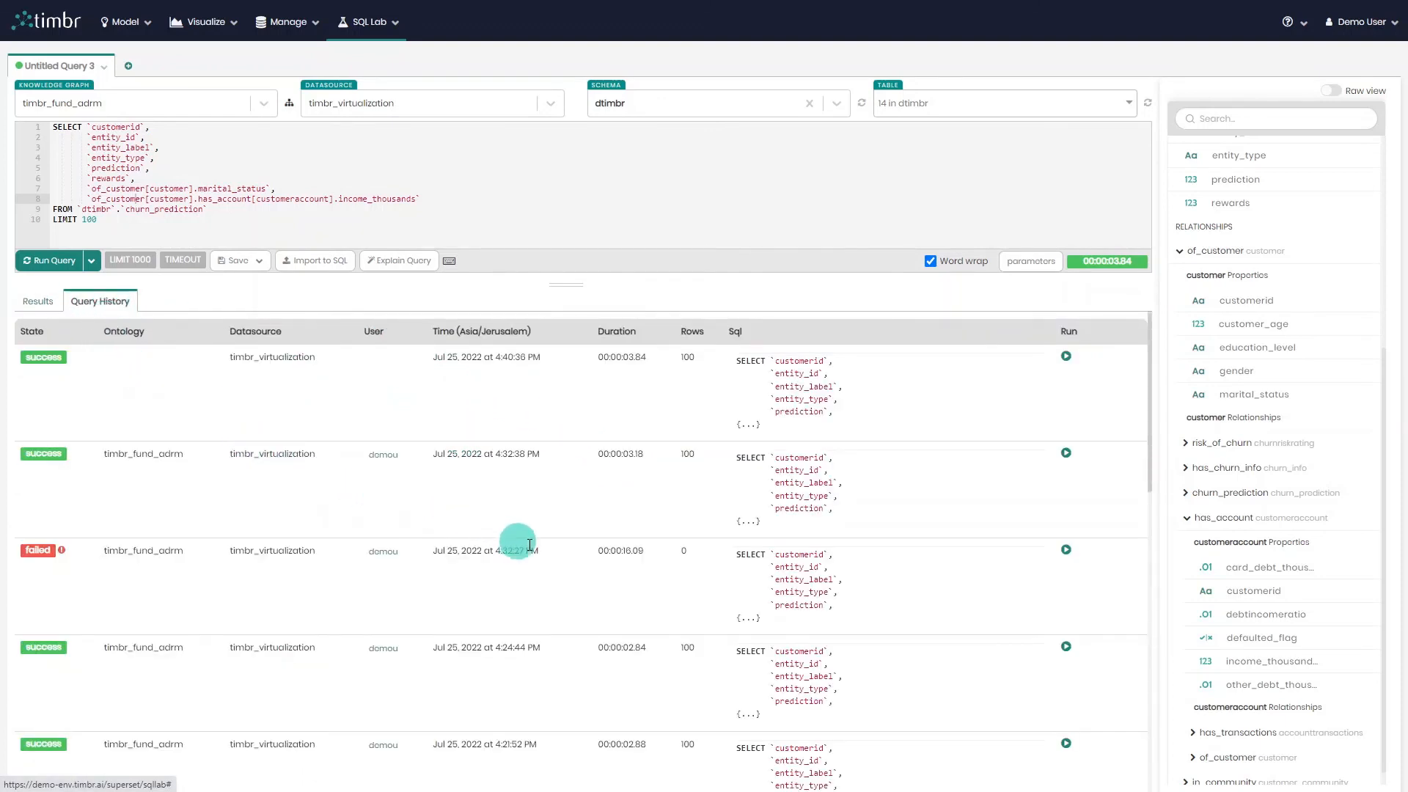
left_click(1066, 455)
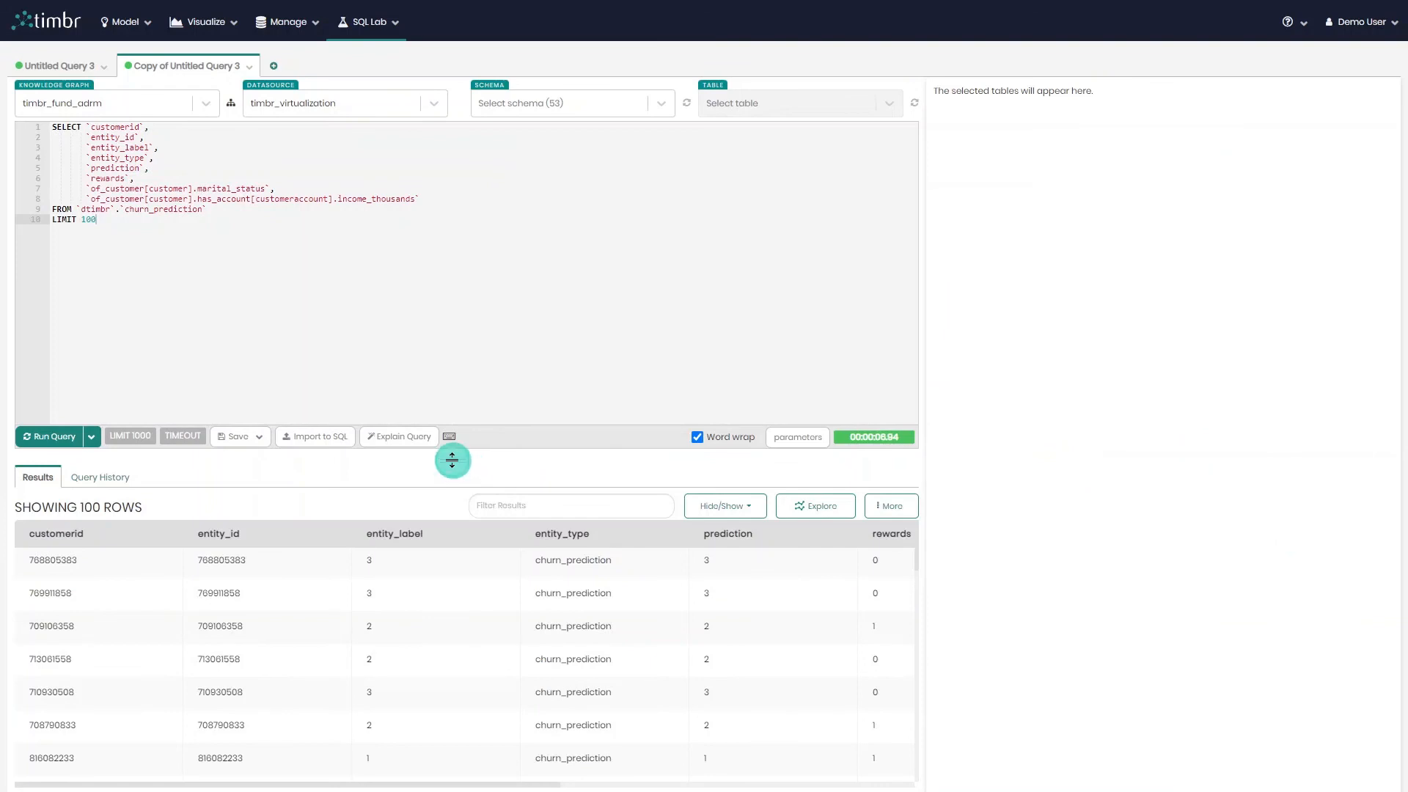
left_click_drag(452, 461, 446, 315)
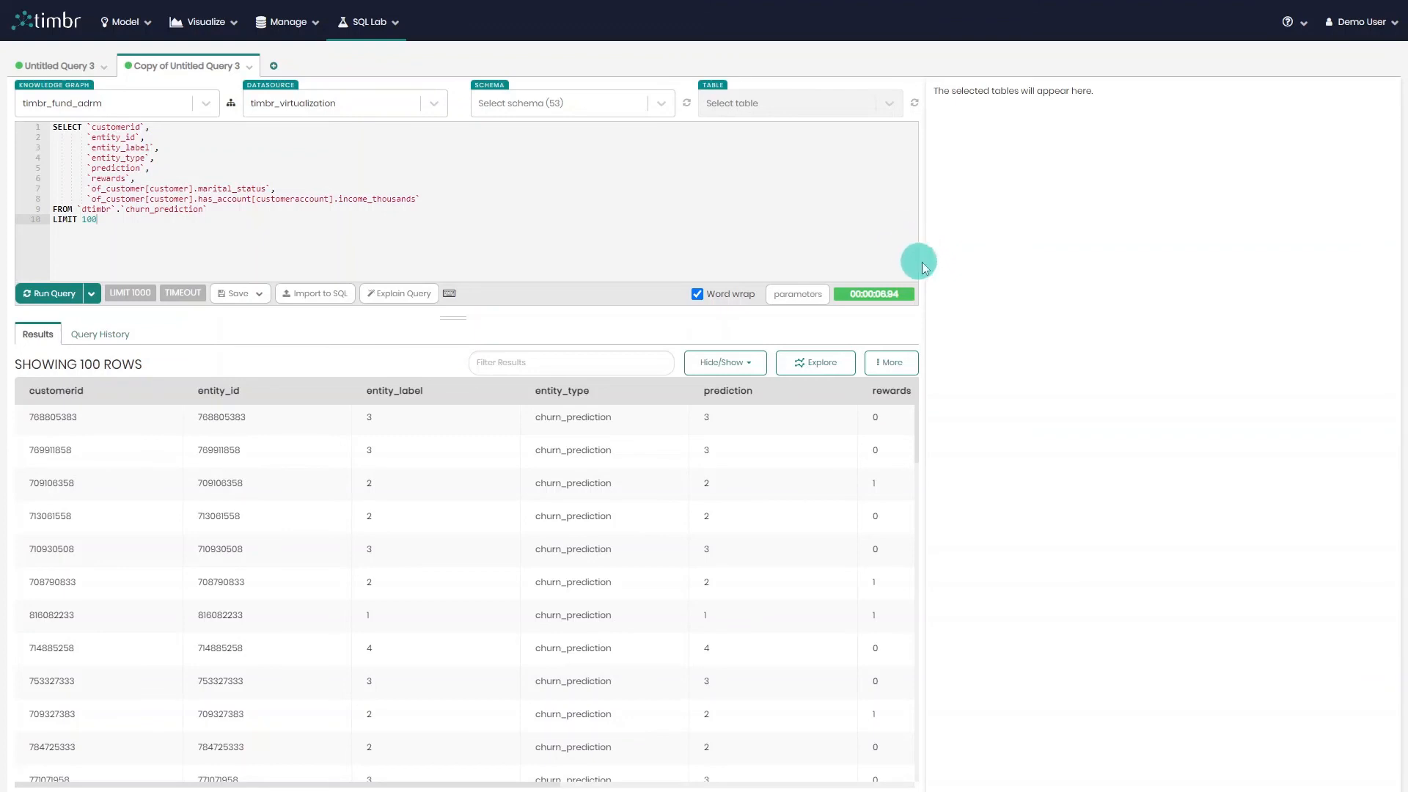
left_click(930, 239)
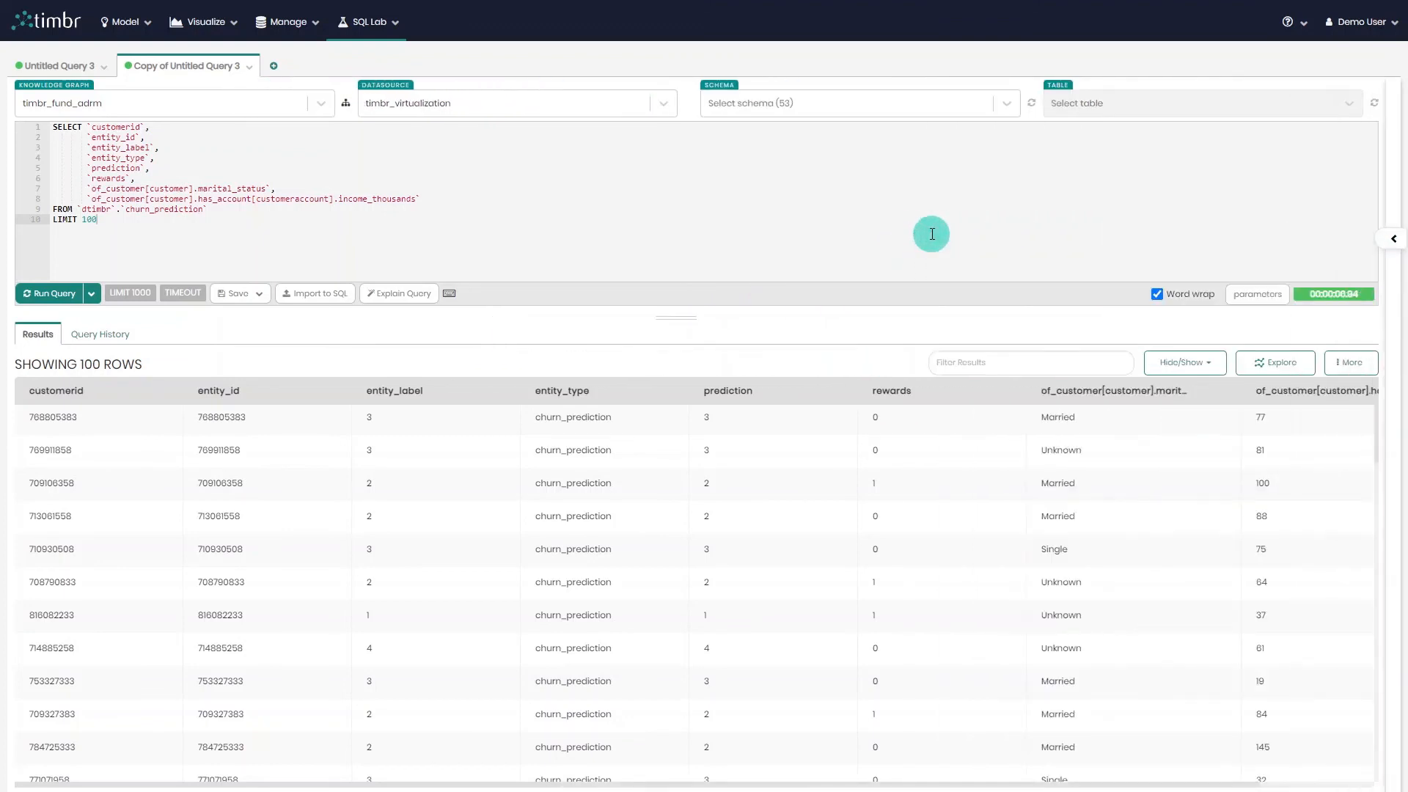